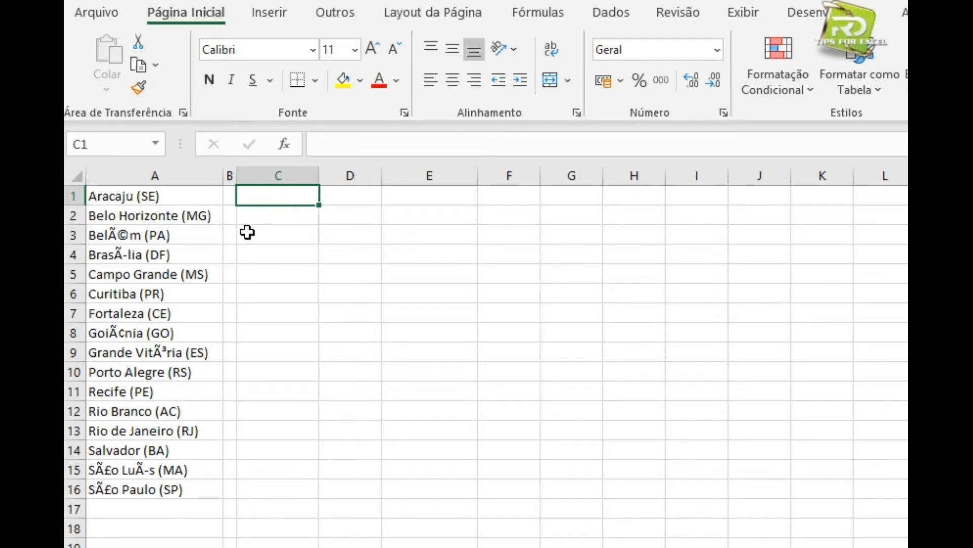
pyautogui.moveTo(165, 196); pyautogui.dragTo(156, 486)
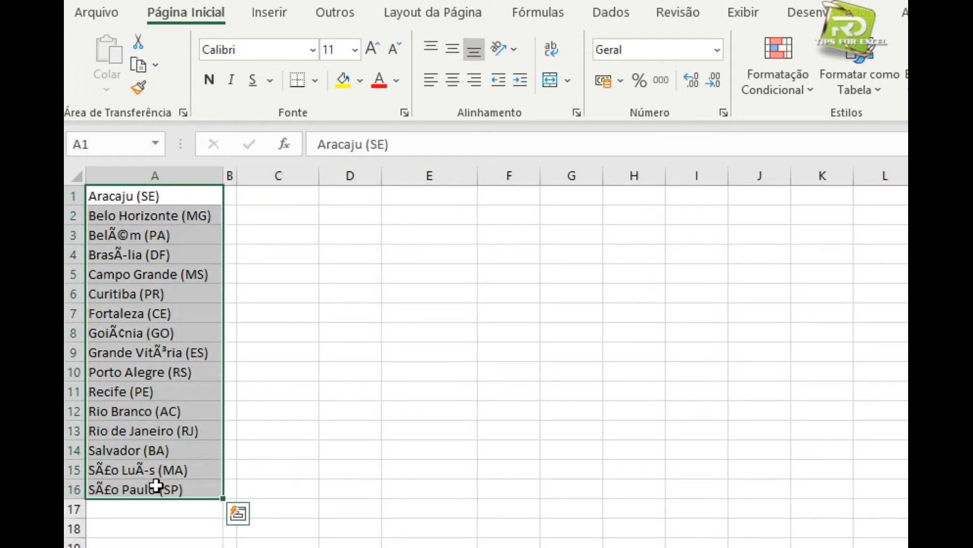
pyautogui.click(302, 201)
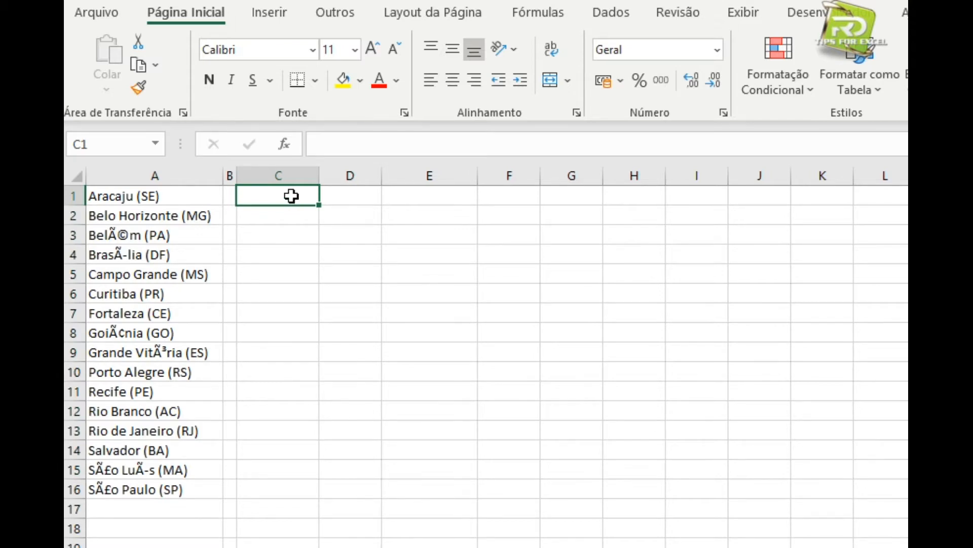
pyautogui.moveTo(289, 198); pyautogui.dragTo(281, 486)
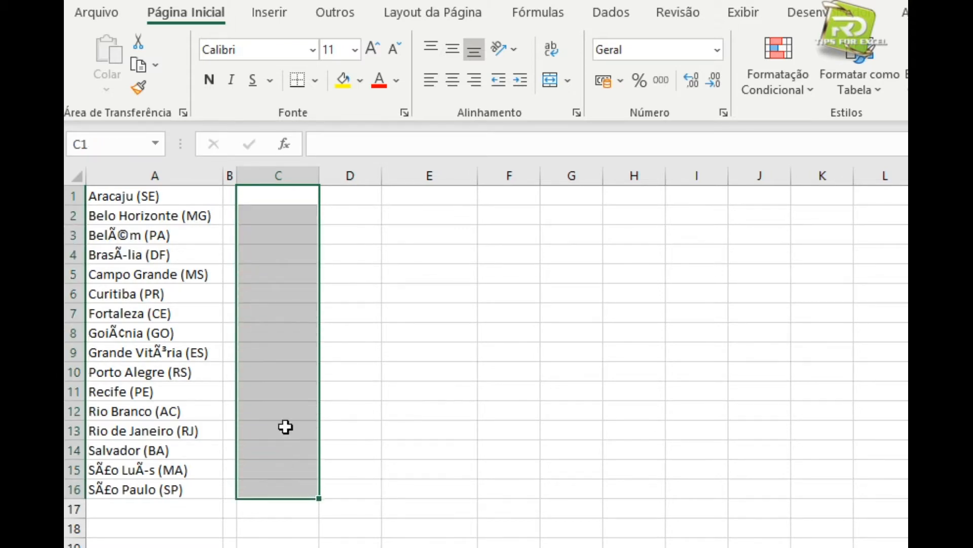
# Step: Enter =DIREITA(A1;4) in cell C1 to extract the state code in parentheses, and fill it down to C16
pyautogui.click(282, 195)
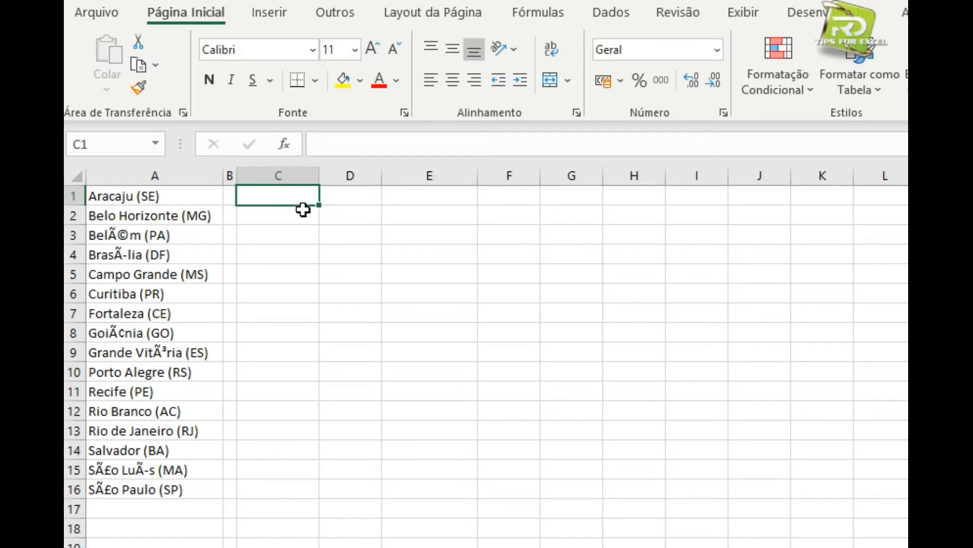
pyautogui.write('=dir')
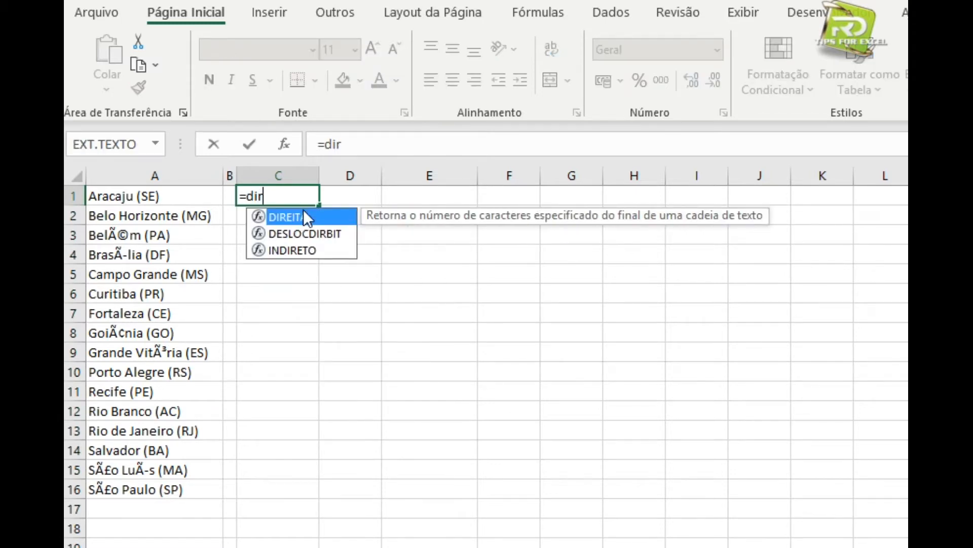
pyautogui.press('Tab')
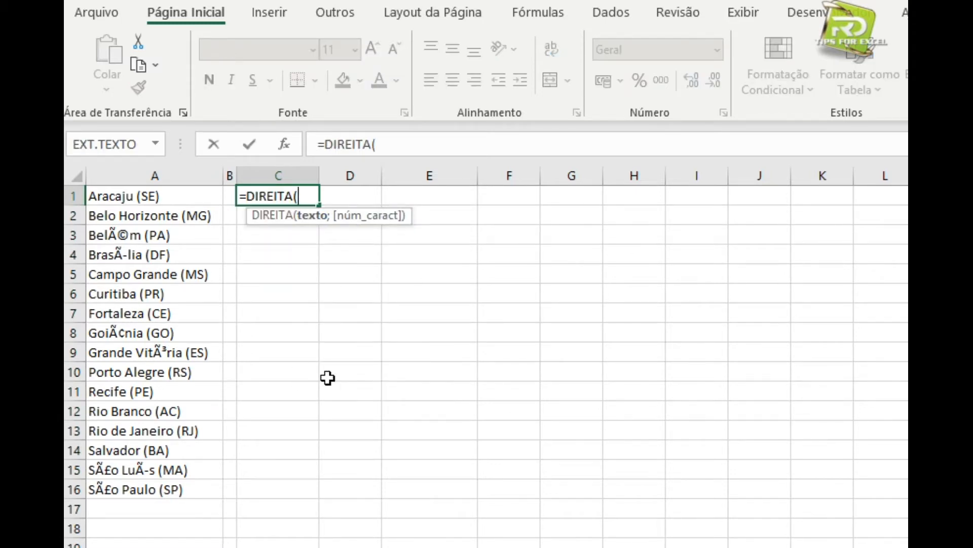
pyautogui.click(124, 197)
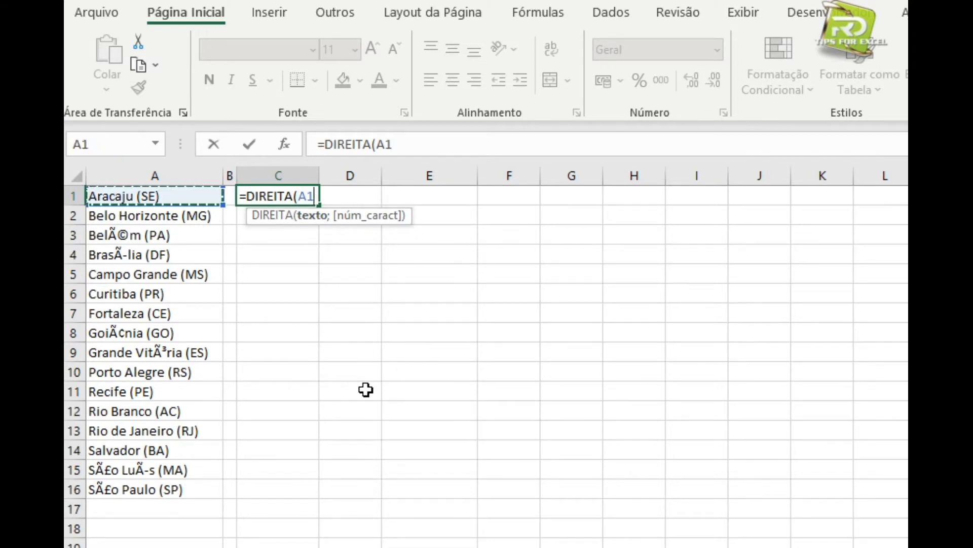
pyautogui.write(';')
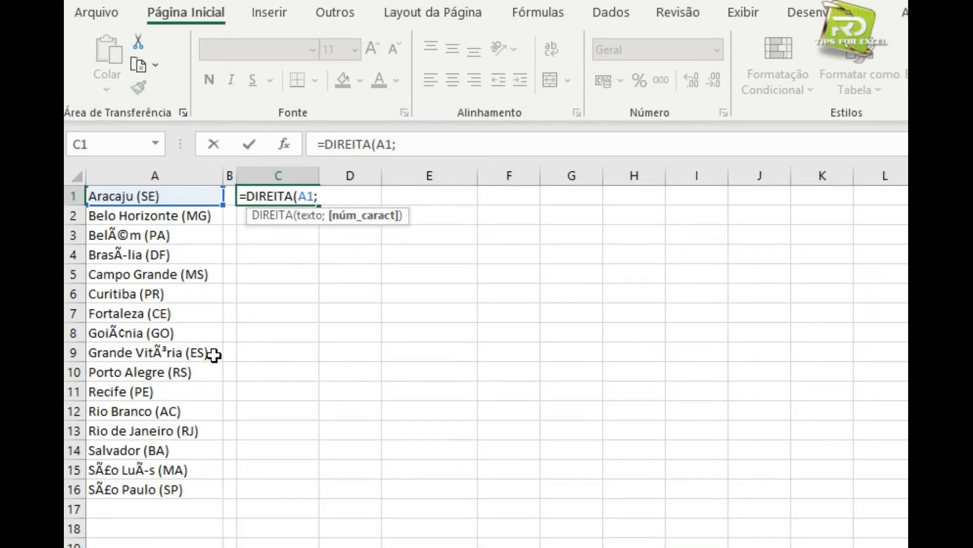
pyautogui.write('4)')
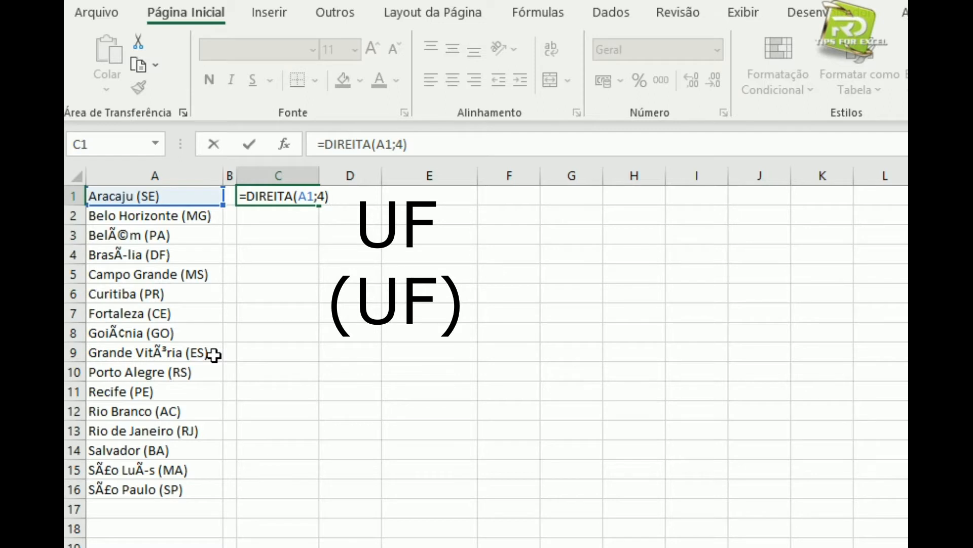
pyautogui.press('Return')
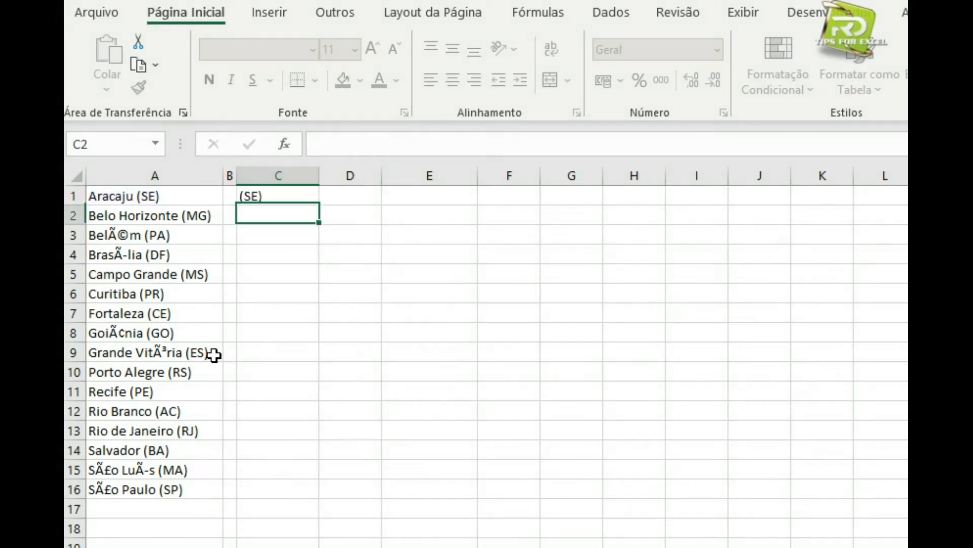
pyautogui.click(305, 195)
pyautogui.moveTo(319, 205); pyautogui.dragTo(294, 502)
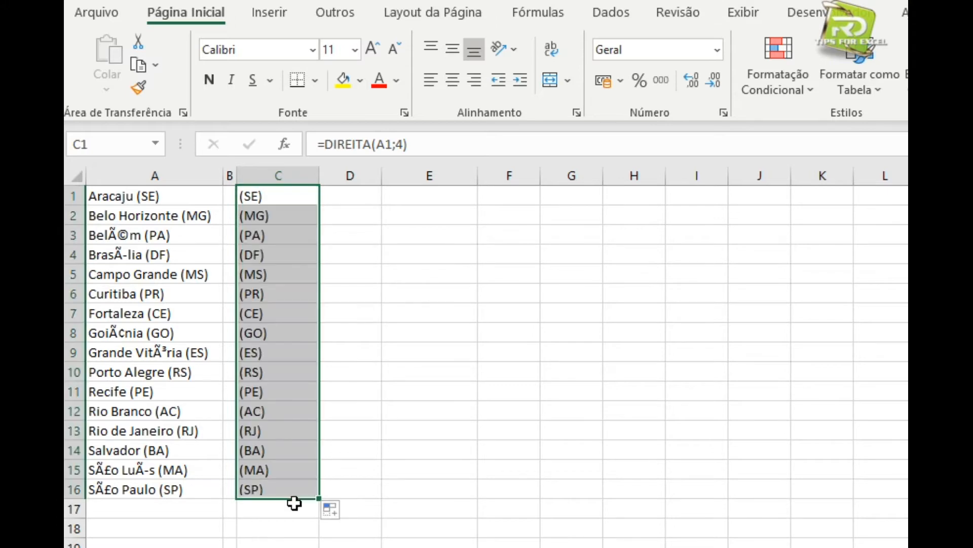
# Step: Try extracting the first five characters with =ESQUERDA(A1;5) in E1, filled down to E16, and clear the range
pyautogui.click(396, 200)
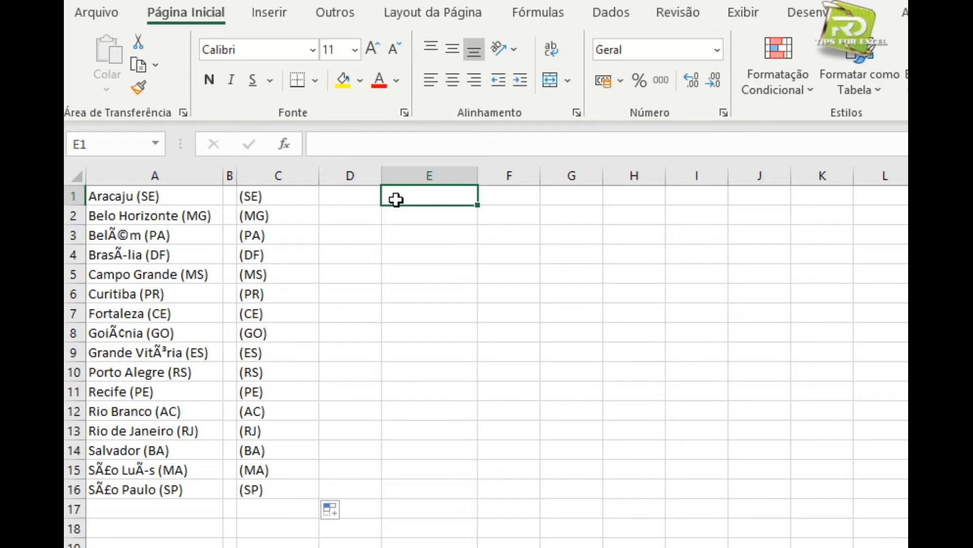
pyautogui.write('=es')
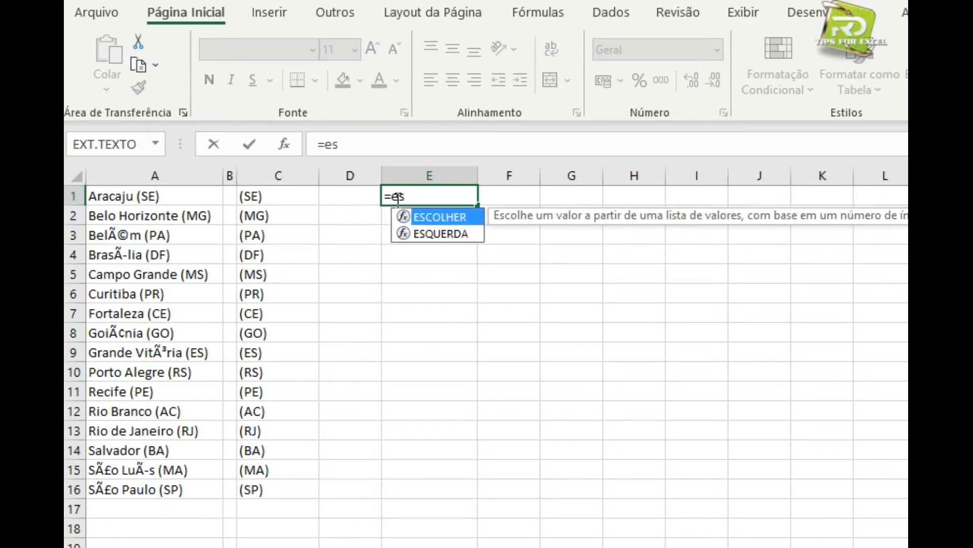
pyautogui.press('Down')
pyautogui.press('Tab')
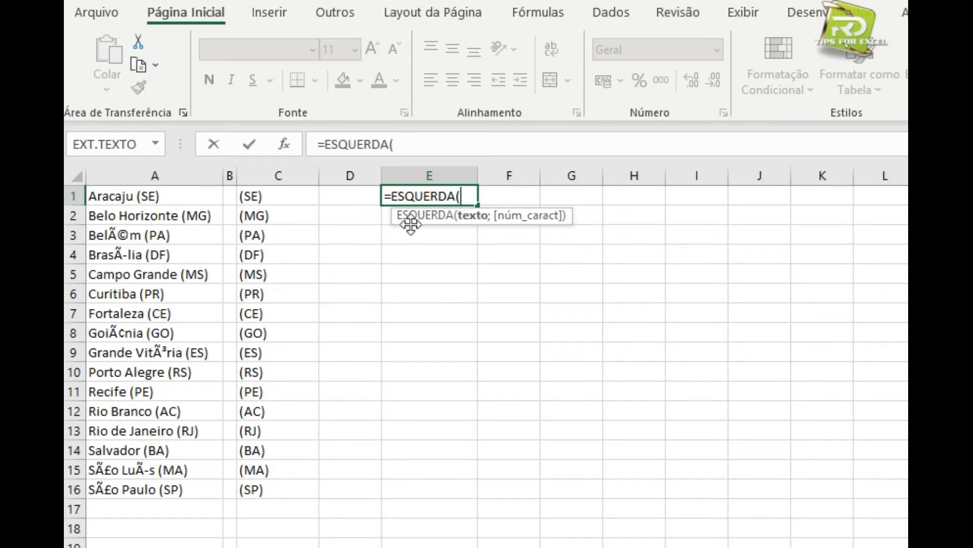
pyautogui.click(166, 196)
pyautogui.write(';')
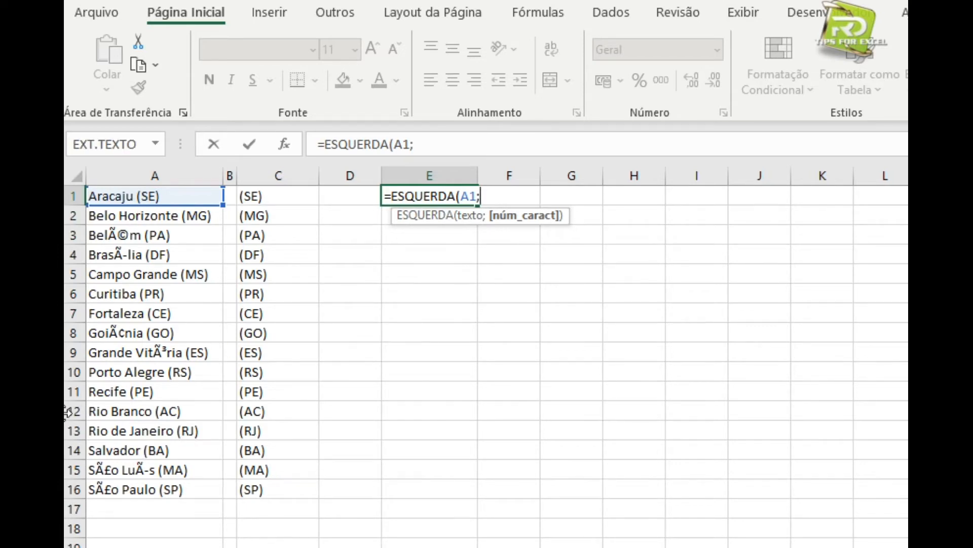
pyautogui.write('5)')
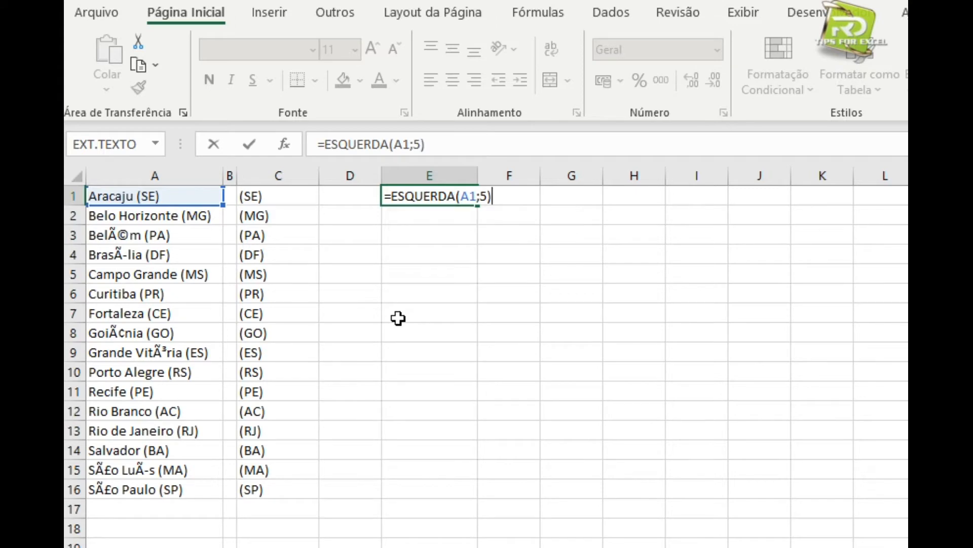
pyautogui.press('Return')
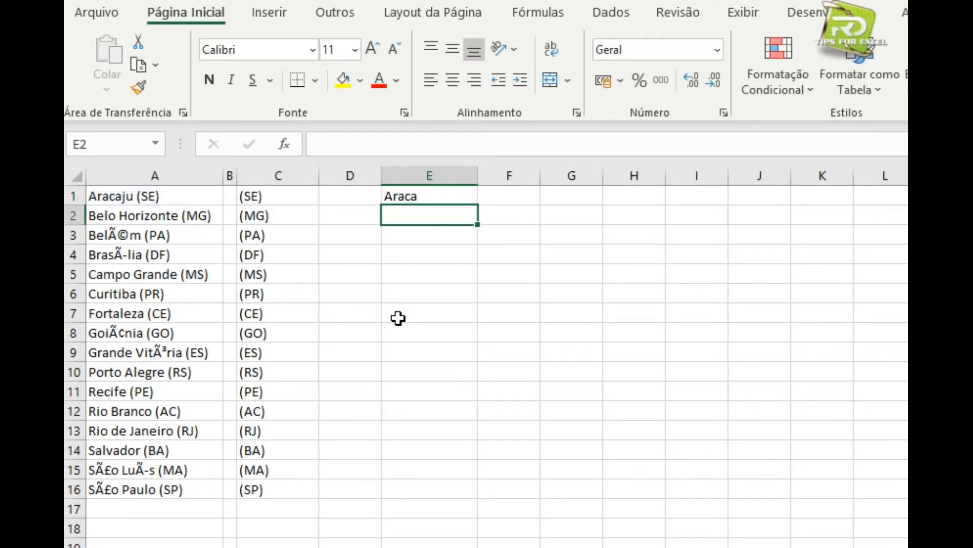
pyautogui.click(415, 196)
pyautogui.moveTo(479, 215); pyautogui.dragTo(467, 496)
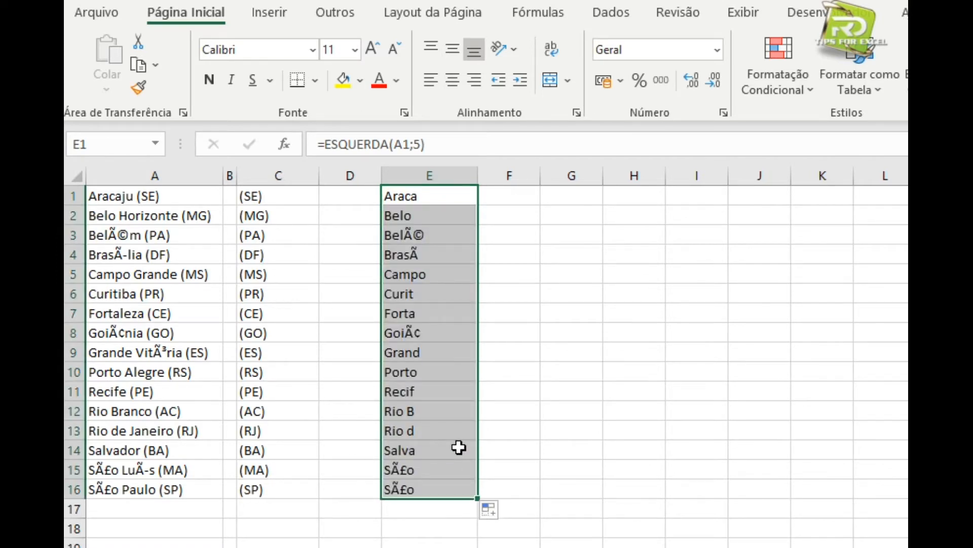
pyautogui.press('Delete')
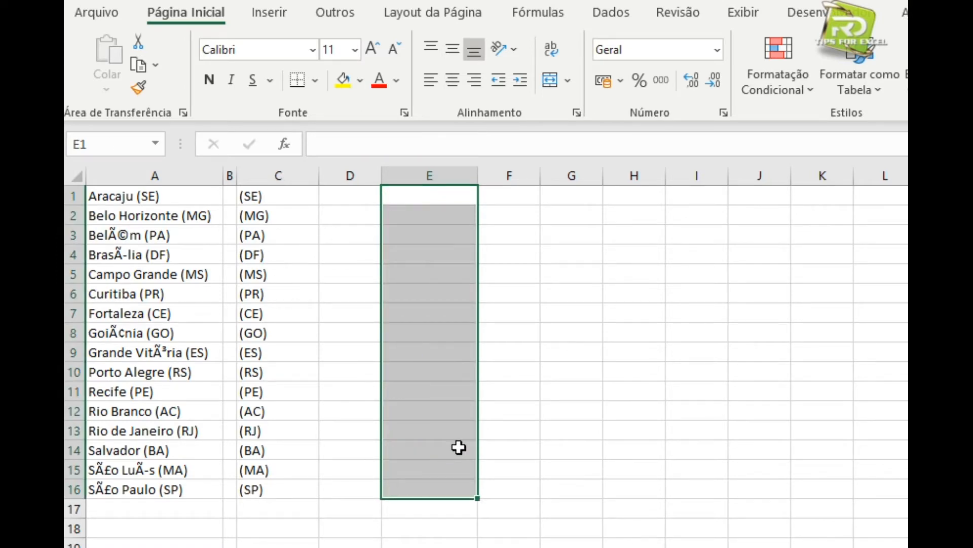
# Step: Count the characters of each city entry with =NÚM.CARACT(A1) in E1 and fill the formula down to E16
pyautogui.press('Down')
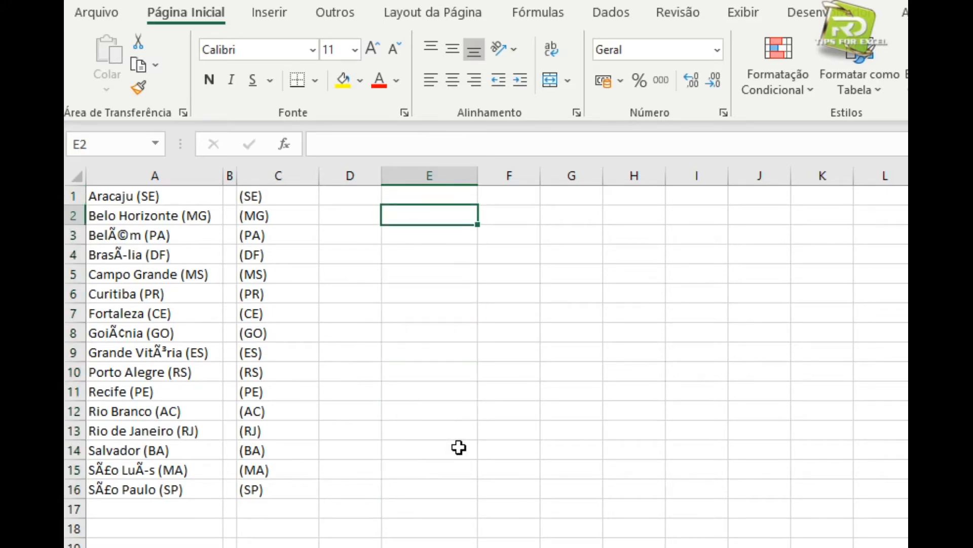
pyautogui.press('Up')
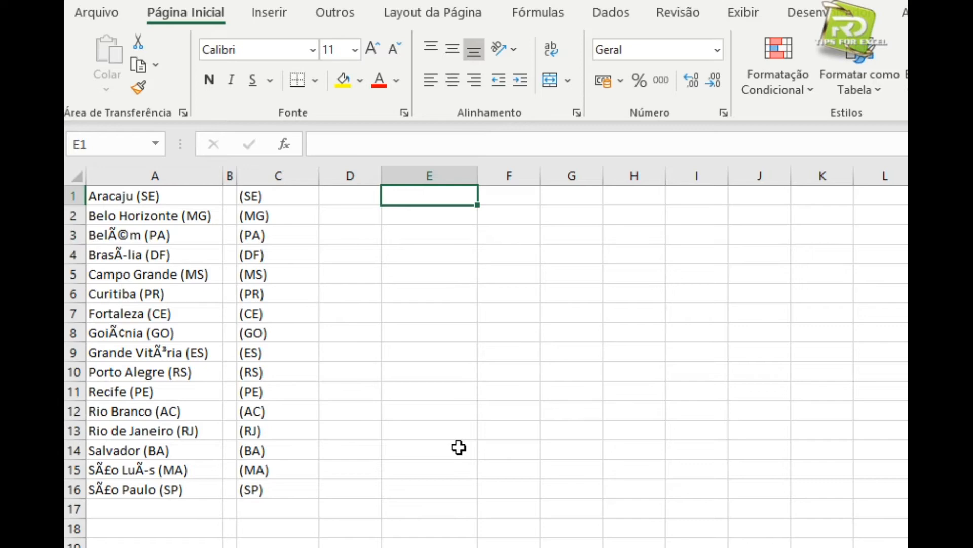
pyautogui.write('=')
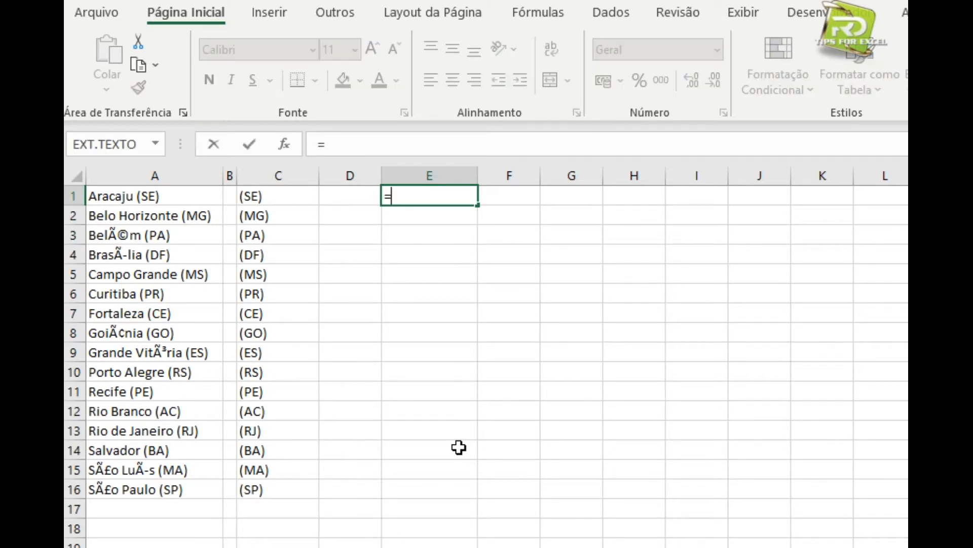
pyautogui.write('nú')
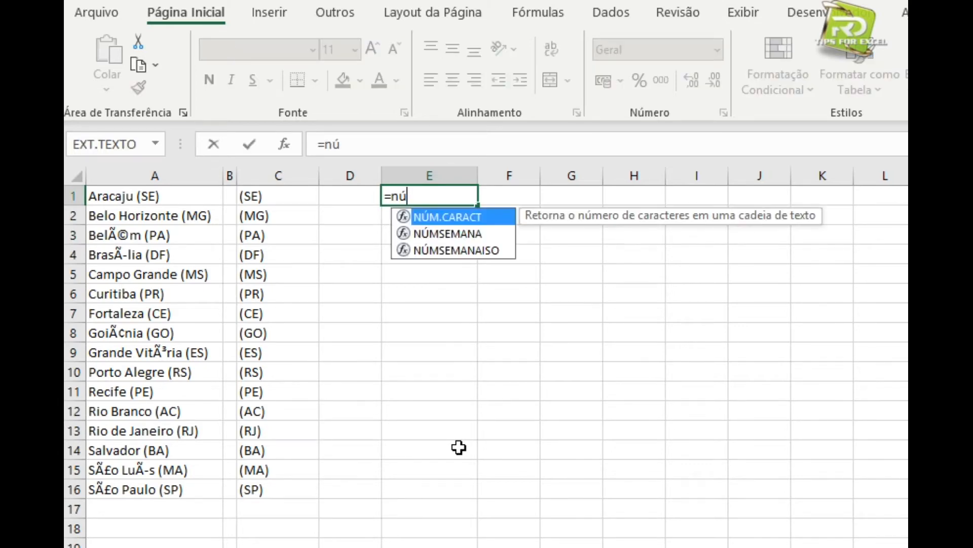
pyautogui.press('Tab')
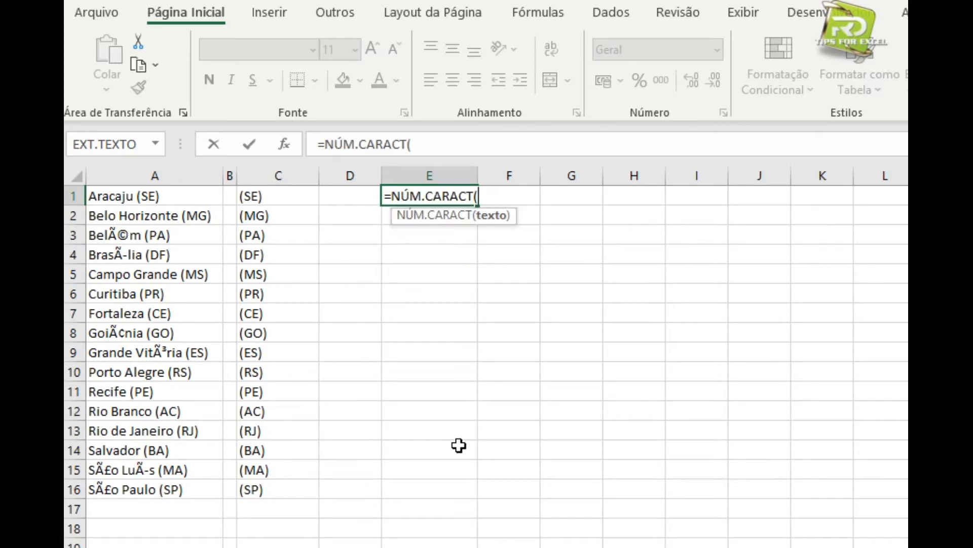
pyautogui.click(158, 202)
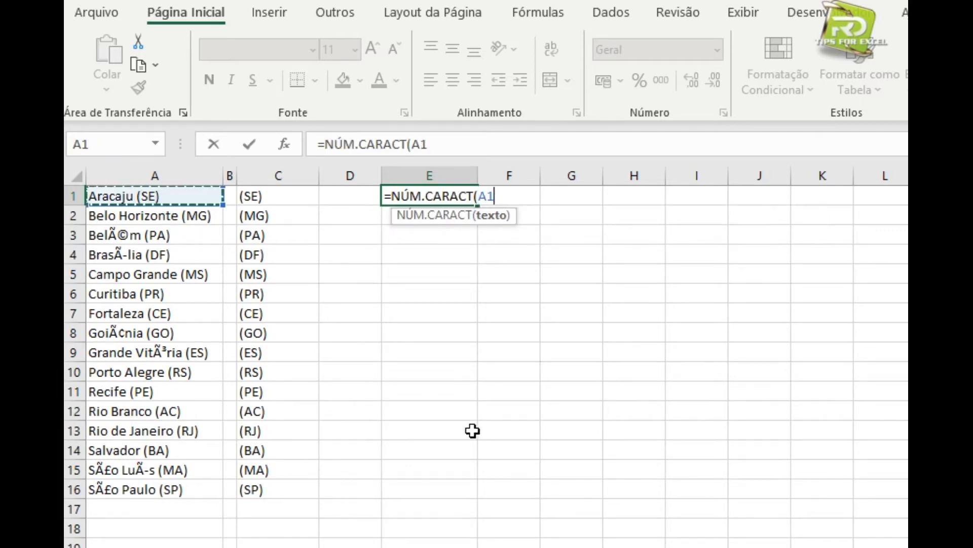
pyautogui.write(')')
pyautogui.press('Return')
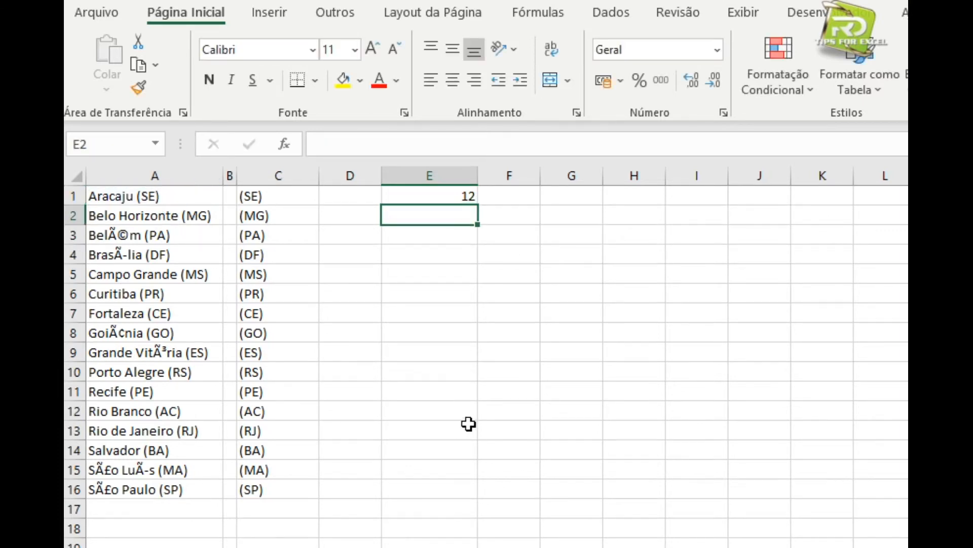
pyautogui.click(166, 200)
pyautogui.click(412, 196)
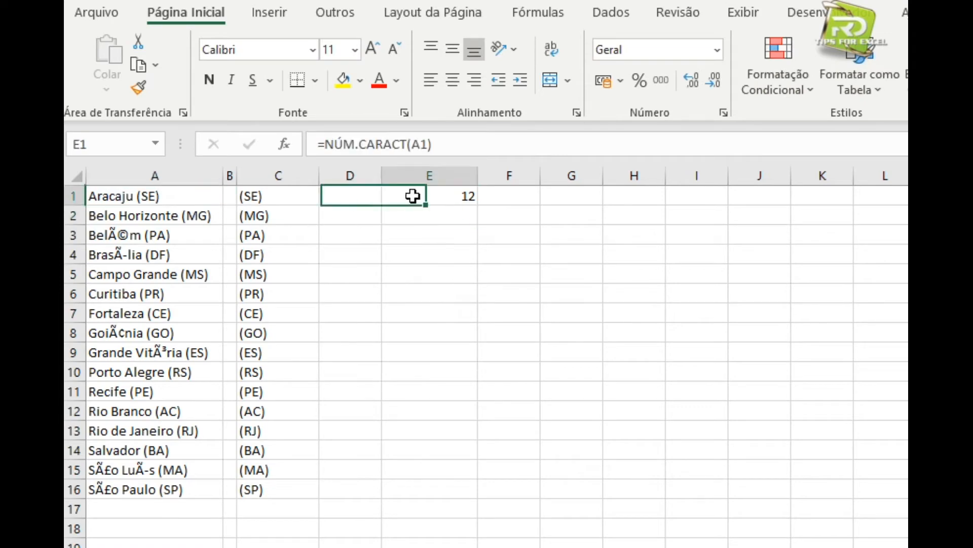
pyautogui.moveTo(480, 247); pyautogui.dragTo(478, 495)
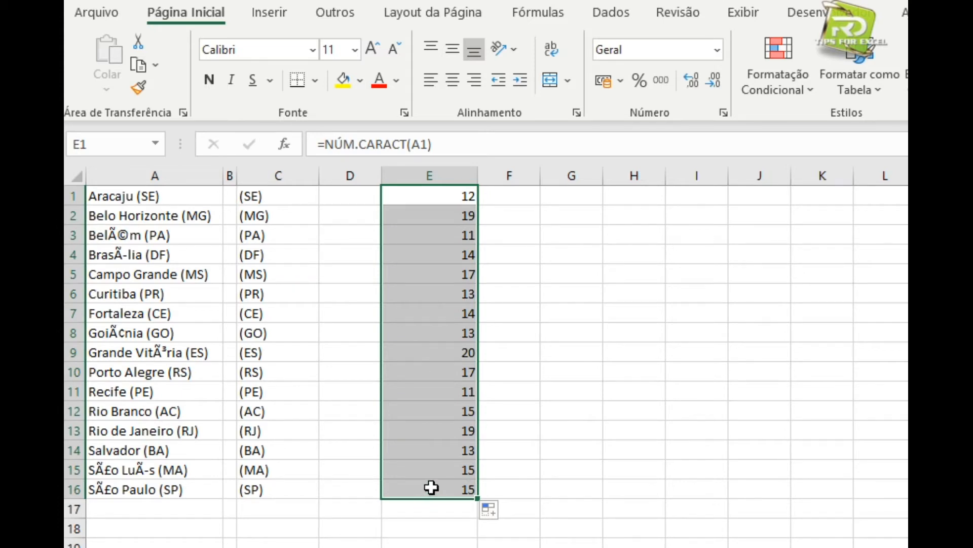
# Step: Subtract the four state-code characters from each length with =E1-4 in F1, and fill it down to F16
pyautogui.click(508, 195)
pyautogui.write('=')
pyautogui.click(434, 196)
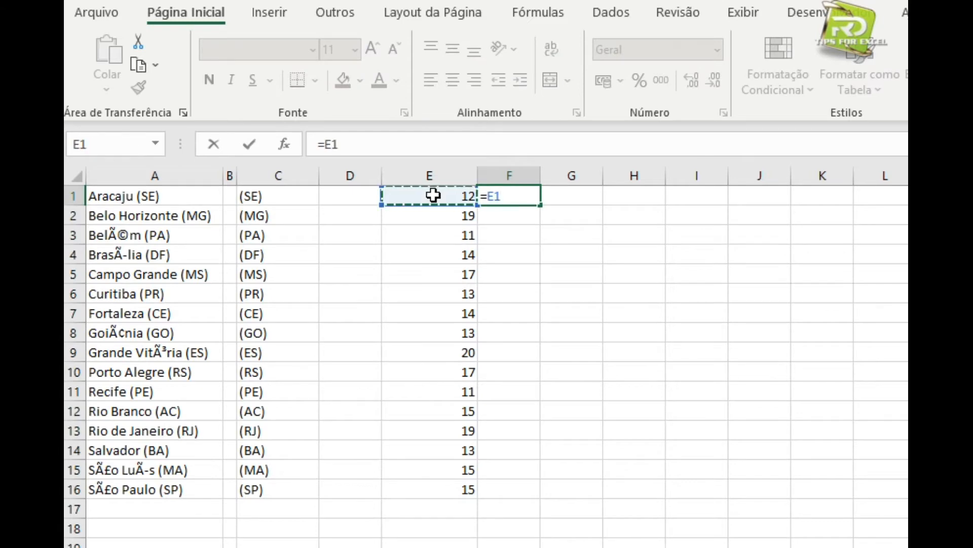
pyautogui.write('-4')
pyautogui.press('Return')
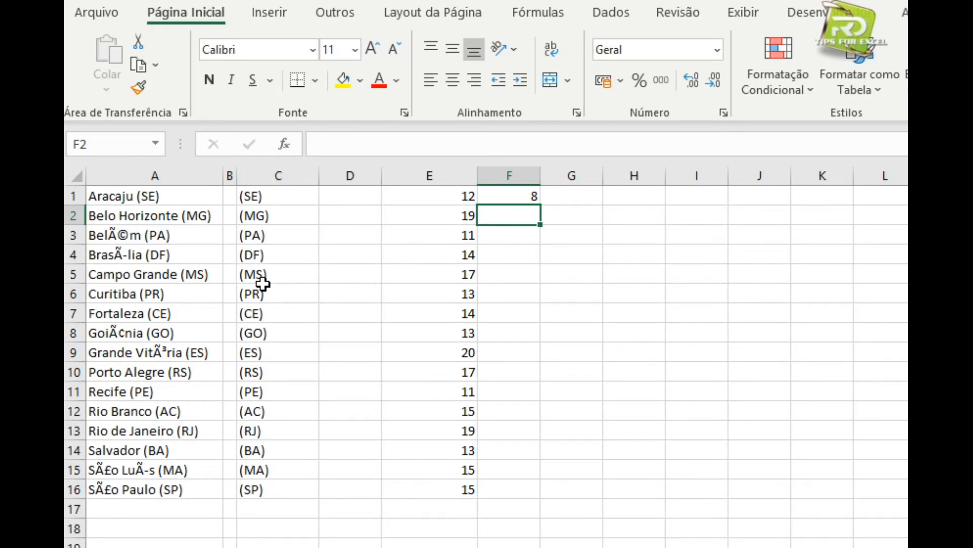
pyautogui.click(506, 196)
pyautogui.moveTo(542, 206); pyautogui.dragTo(536, 495)
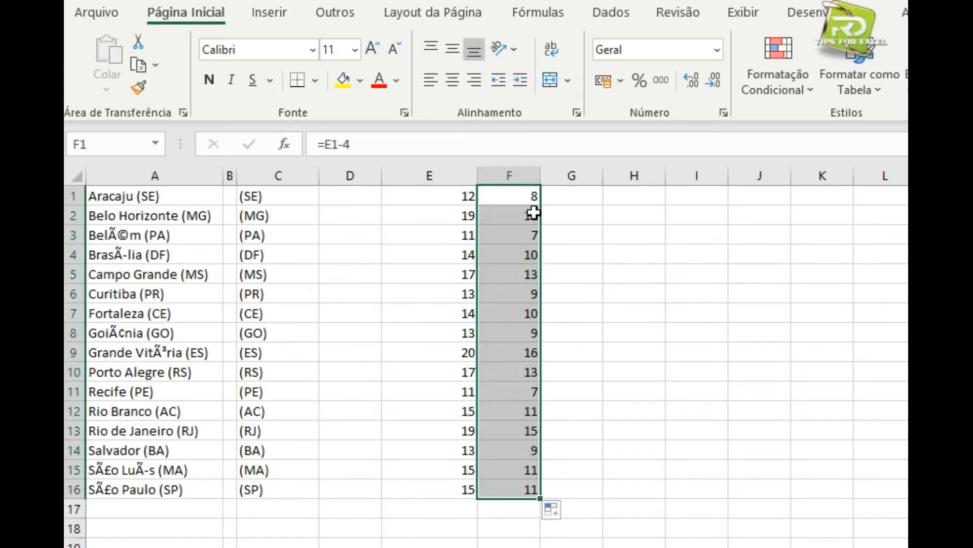
pyautogui.click(584, 197)
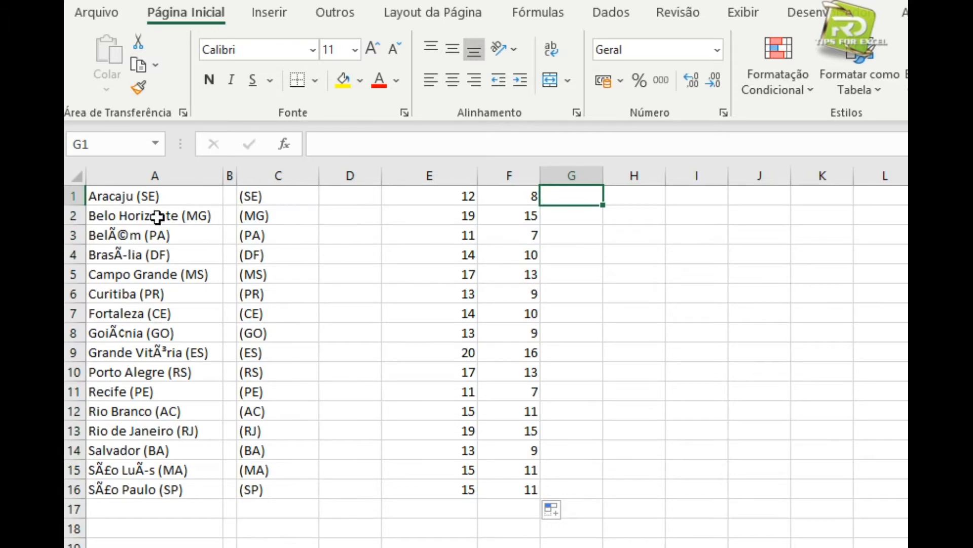
pyautogui.click(115, 194)
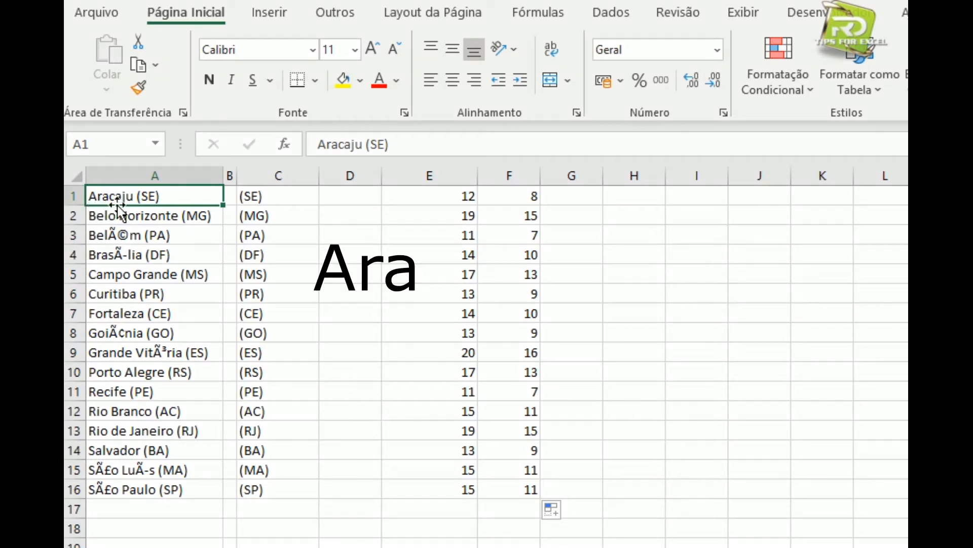
pyautogui.click(511, 200)
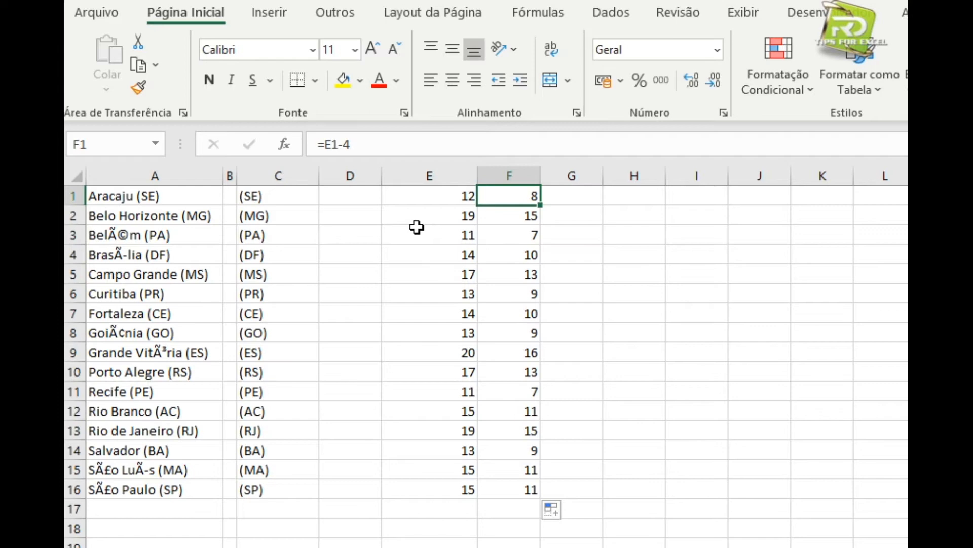
pyautogui.moveTo(515, 196); pyautogui.dragTo(513, 484)
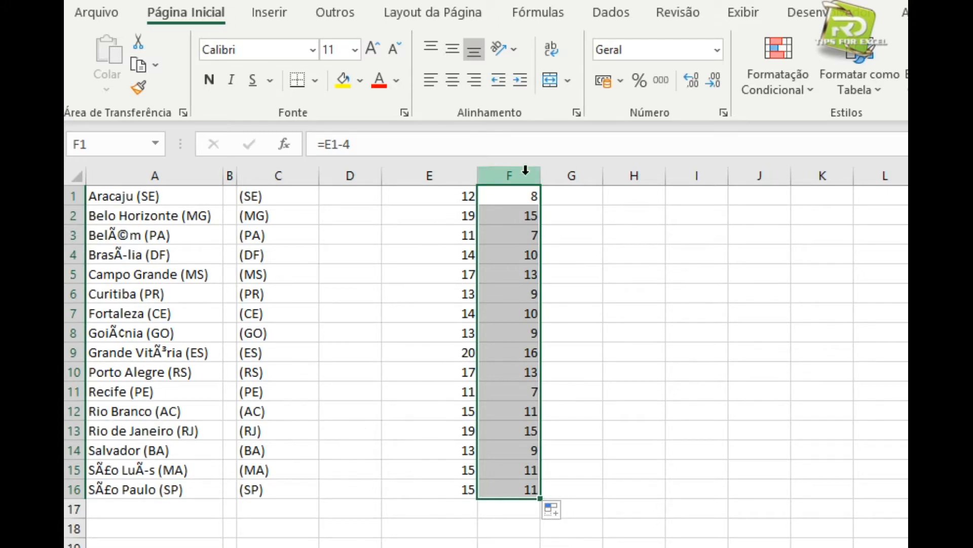
# Step: Clear the helper formulas for character counts and subtractions from columns E and F
pyautogui.click(441, 191)
pyautogui.click(532, 176)
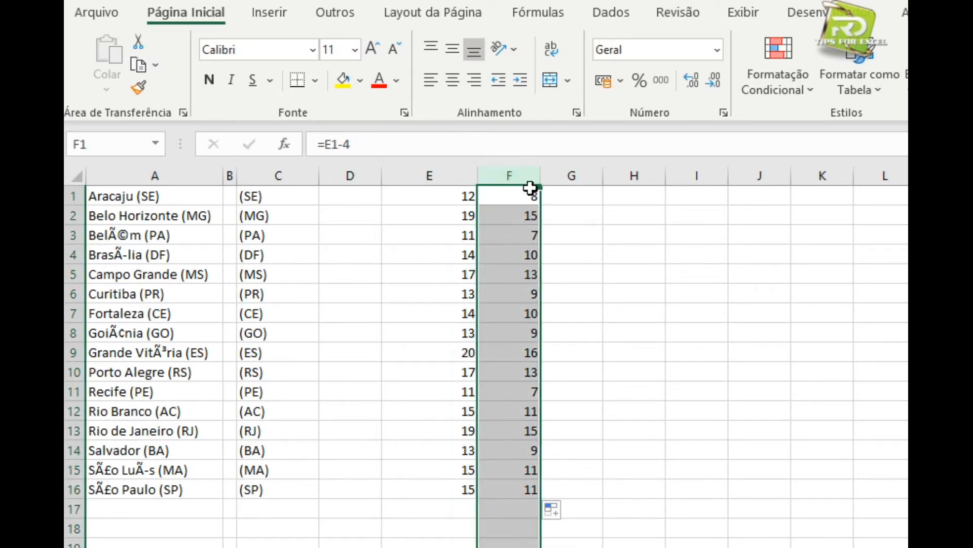
pyautogui.click(442, 200)
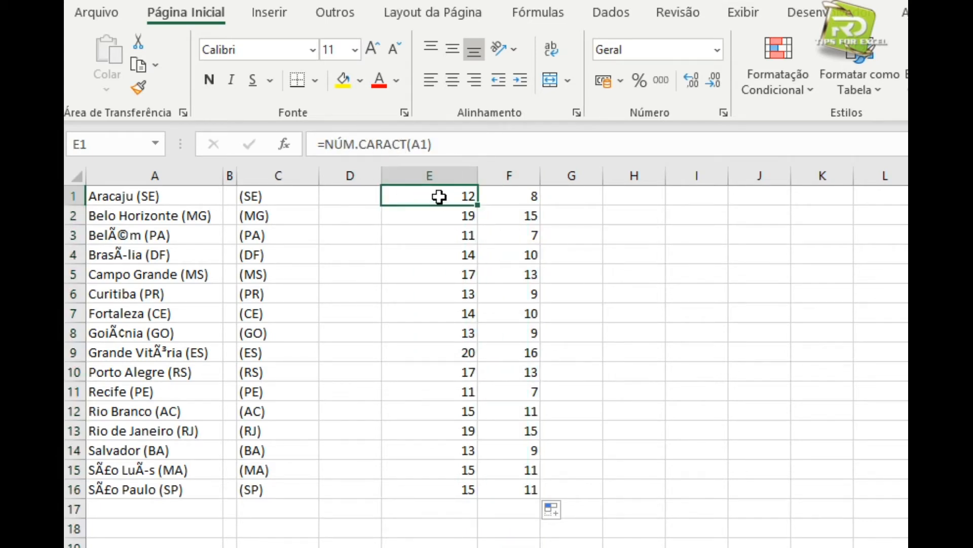
pyautogui.click(509, 192)
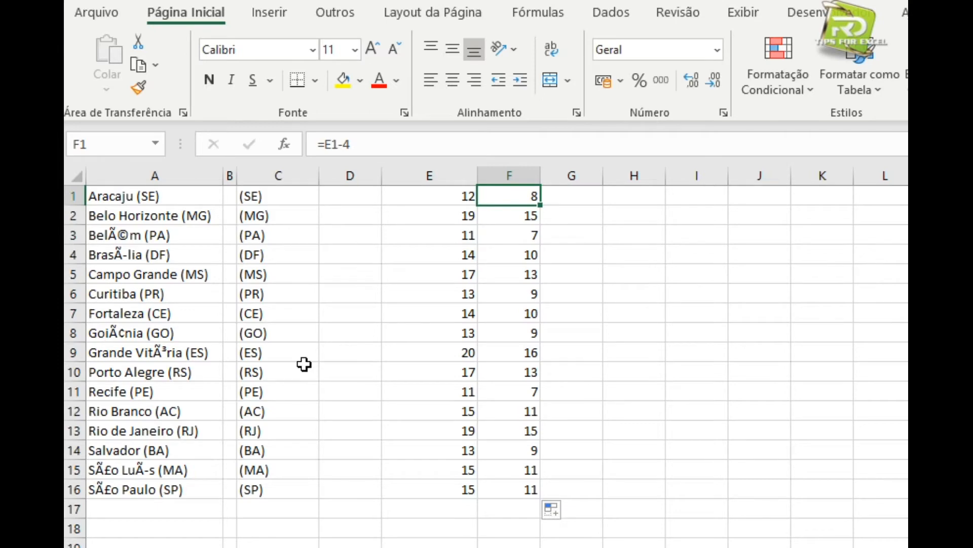
pyautogui.moveTo(458, 167); pyautogui.dragTo(532, 164)
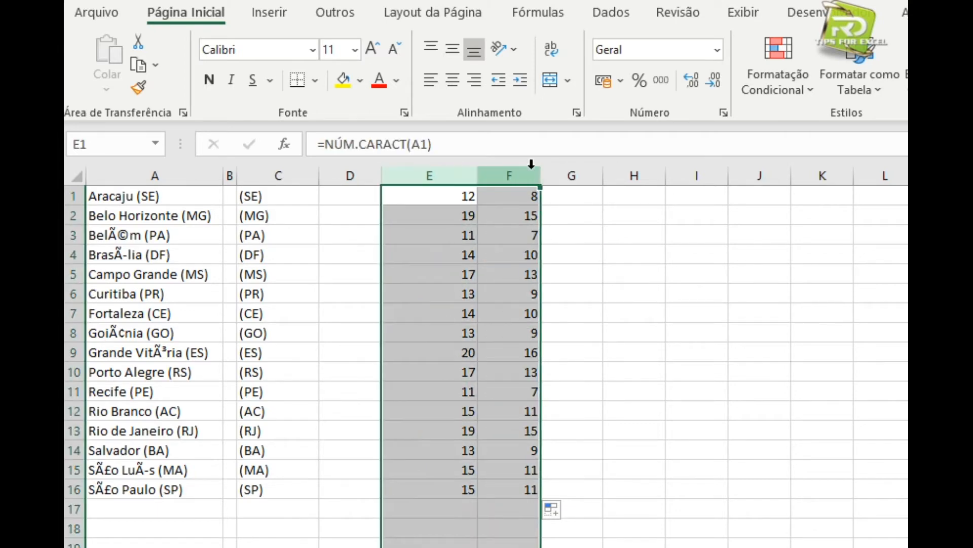
pyautogui.press('Delete')
# Step: Start an ESQUERDA formula in E1 with A1 as its text argument
pyautogui.click(457, 201)
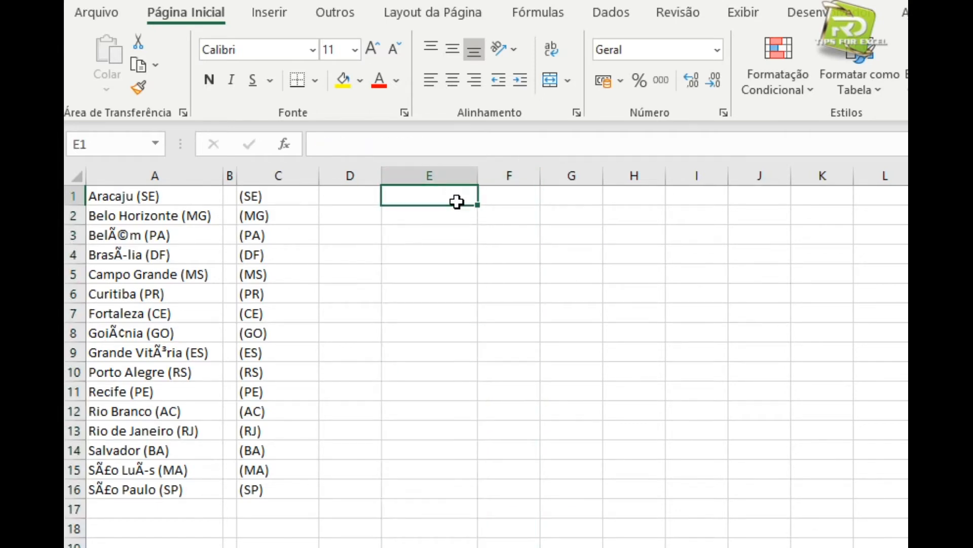
pyautogui.write('=es')
pyautogui.press('Down')
pyautogui.press('Tab')
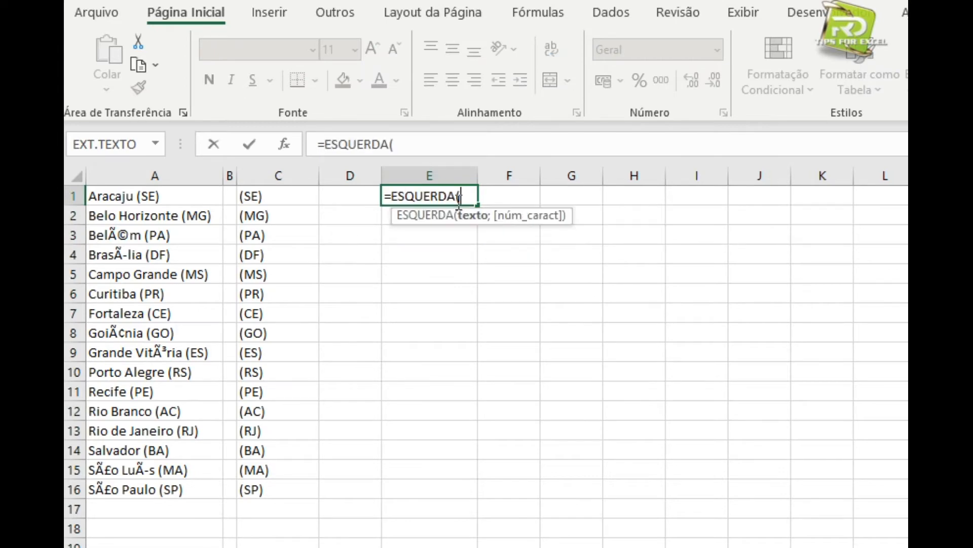
pyautogui.click(161, 194)
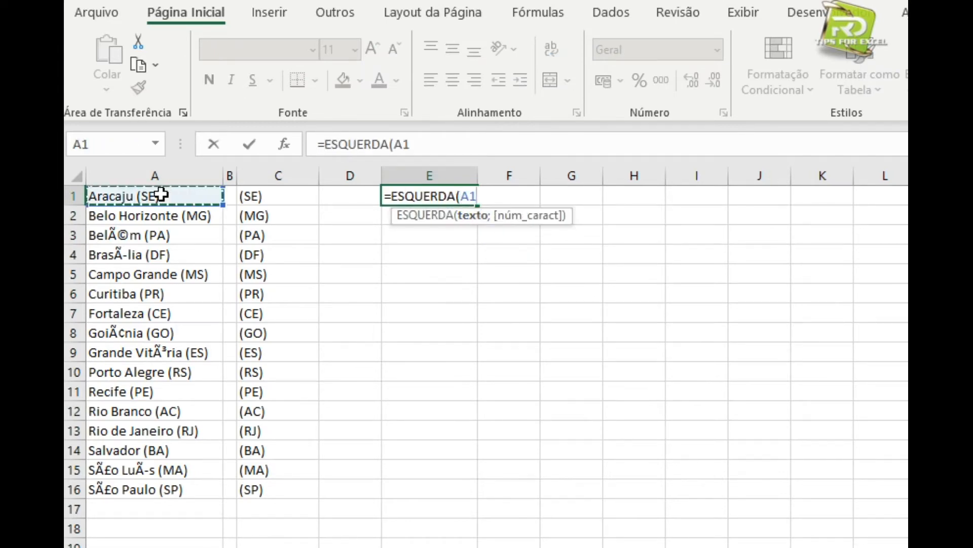
pyautogui.write(';')
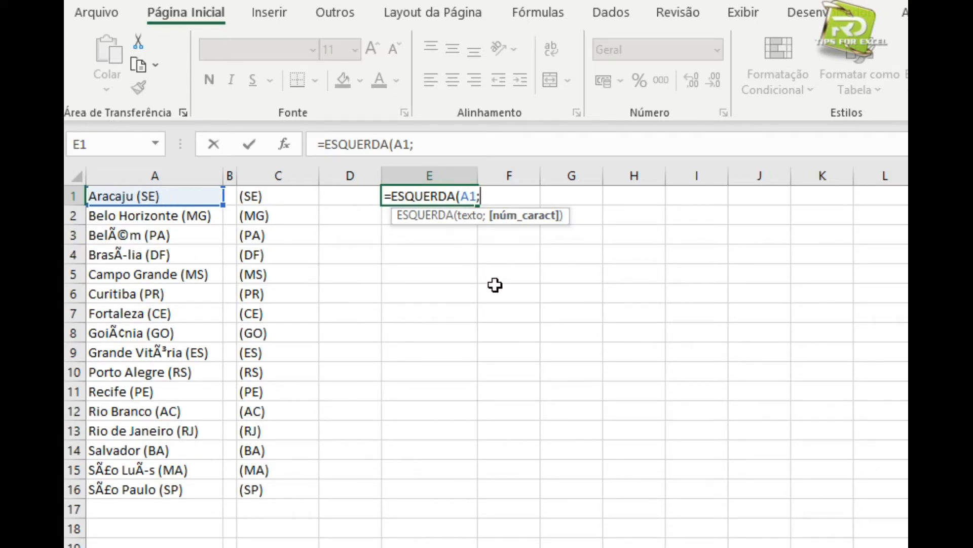
# Step: Complete the ESQUERDA formula in E1 with NÚM.CARACT(A1)-4 as the number of characters to extract
pyautogui.write('nún')
pyautogui.press('BackSpace')
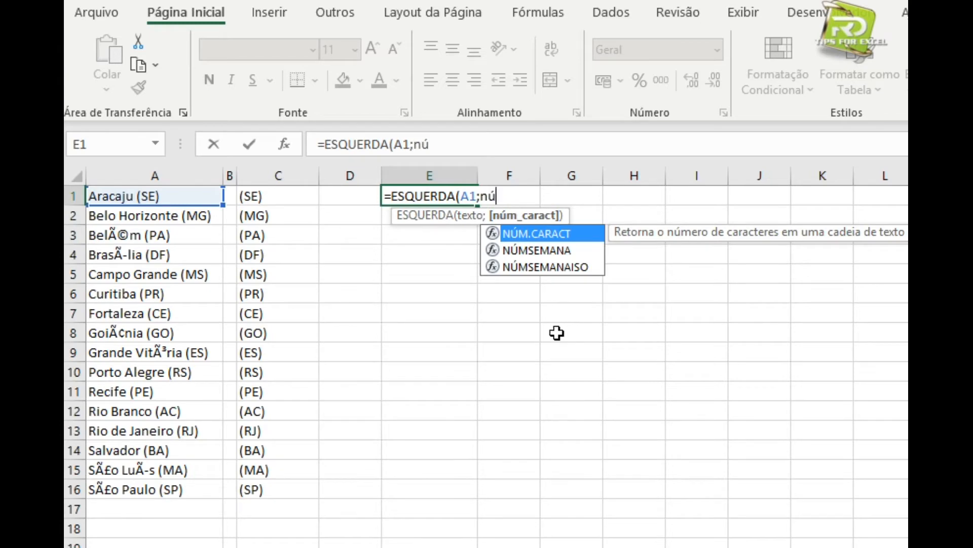
pyautogui.press('Tab')
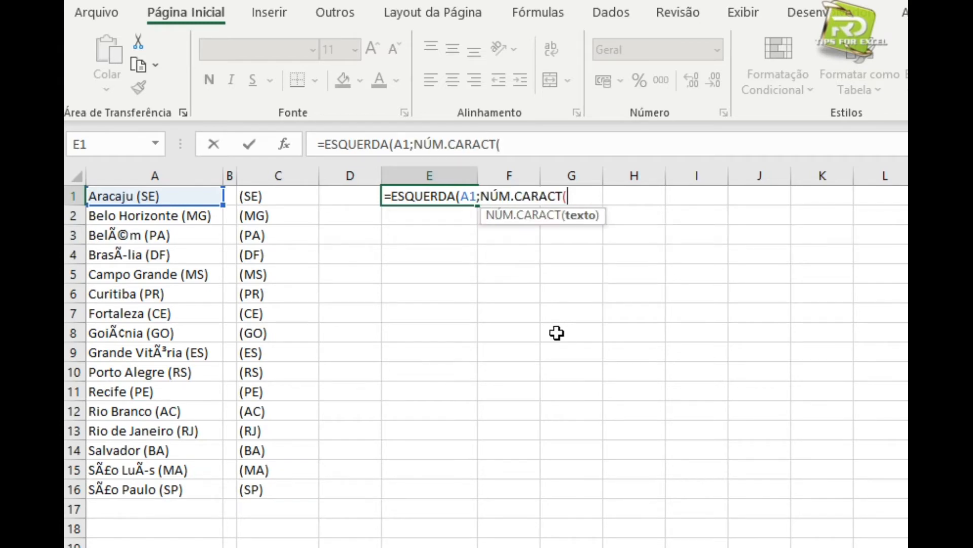
pyautogui.click(155, 198)
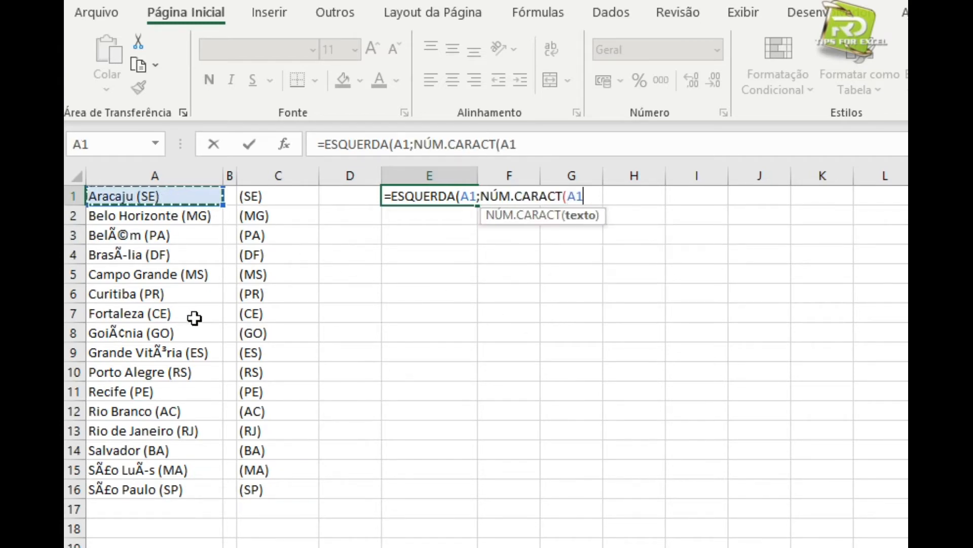
pyautogui.write(')')
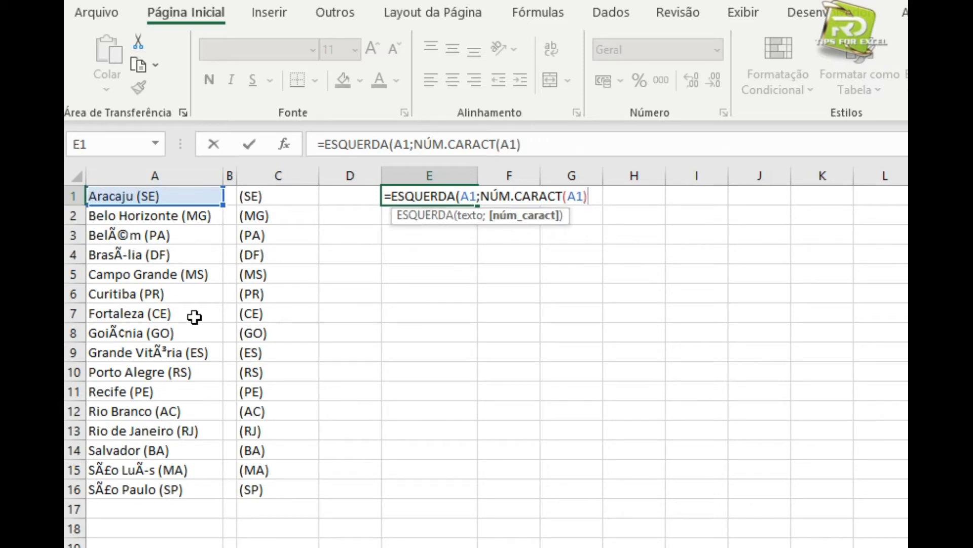
pyautogui.write('-4;')
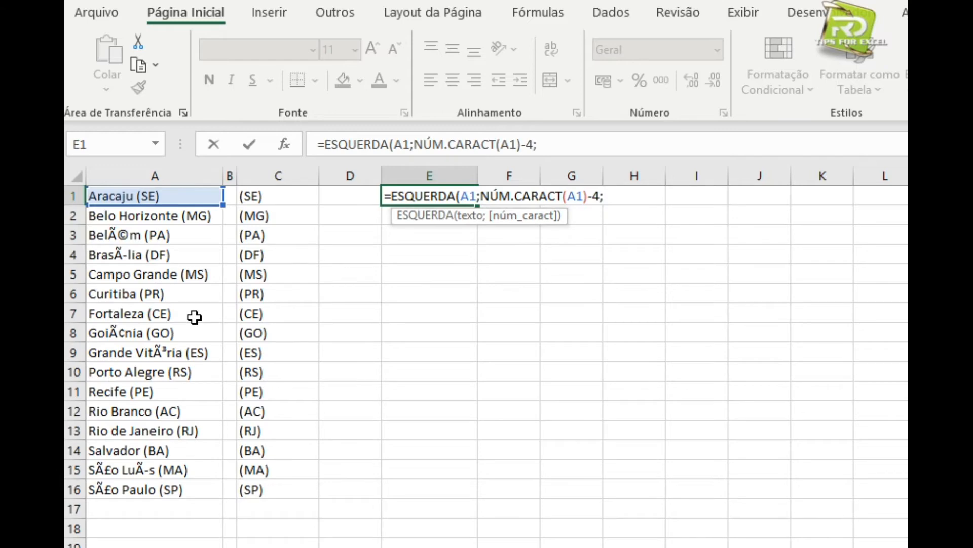
pyautogui.press('BackSpace')
pyautogui.write(')')
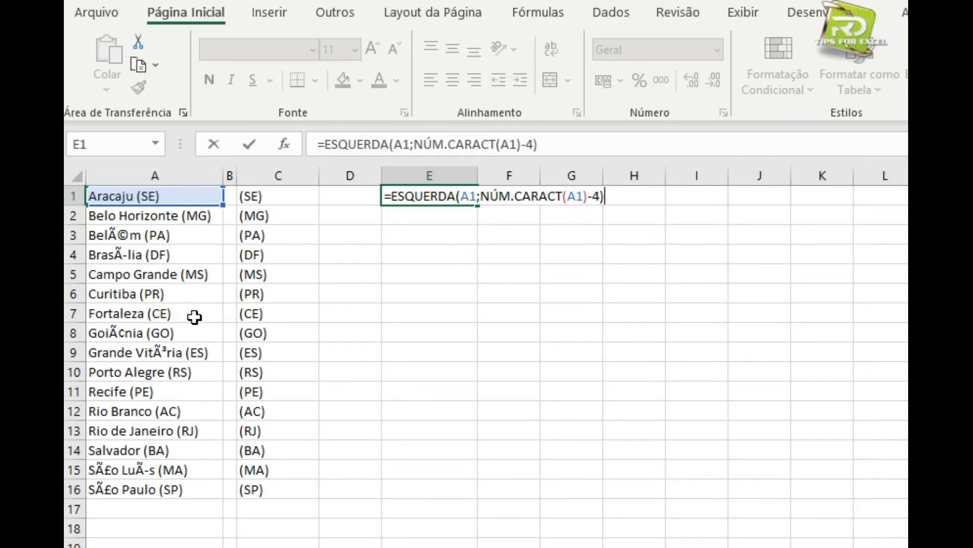
pyautogui.press('Return')
pyautogui.press('Up')
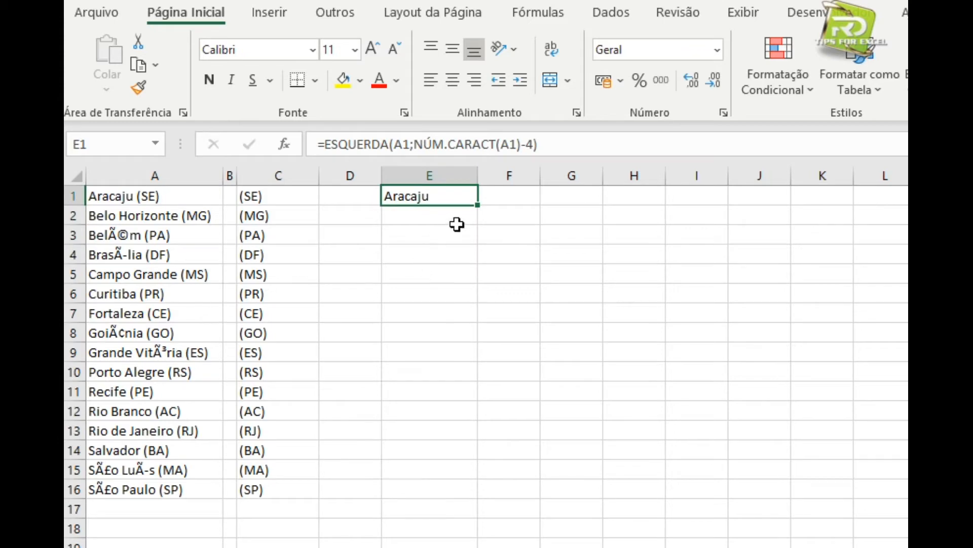
# Step: Fill the city-name formula from E1 down to E16 and widen column E slightly
pyautogui.moveTo(481, 206); pyautogui.dragTo(448, 502)
pyautogui.moveTo(477, 176); pyautogui.dragTo(501, 175)
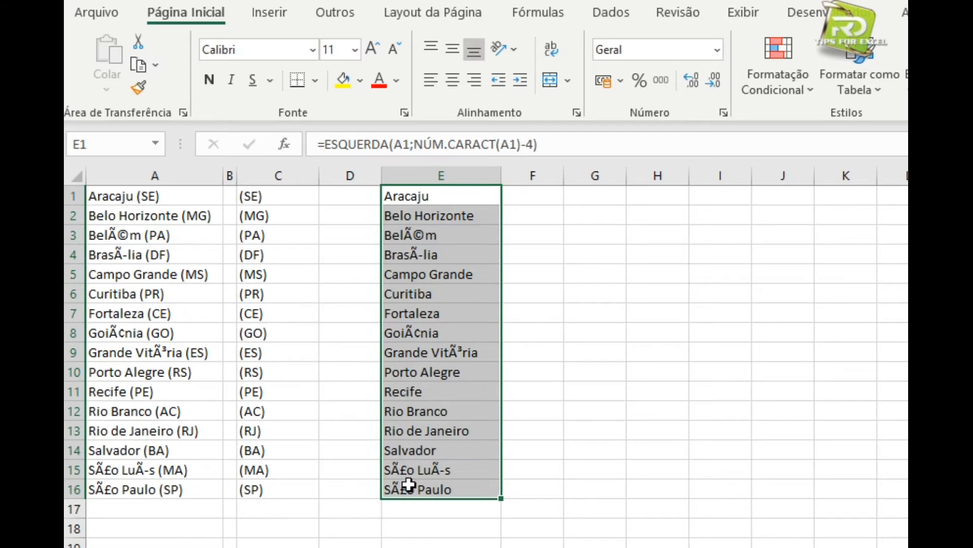
pyautogui.click(438, 448)
pyautogui.click(612, 389)
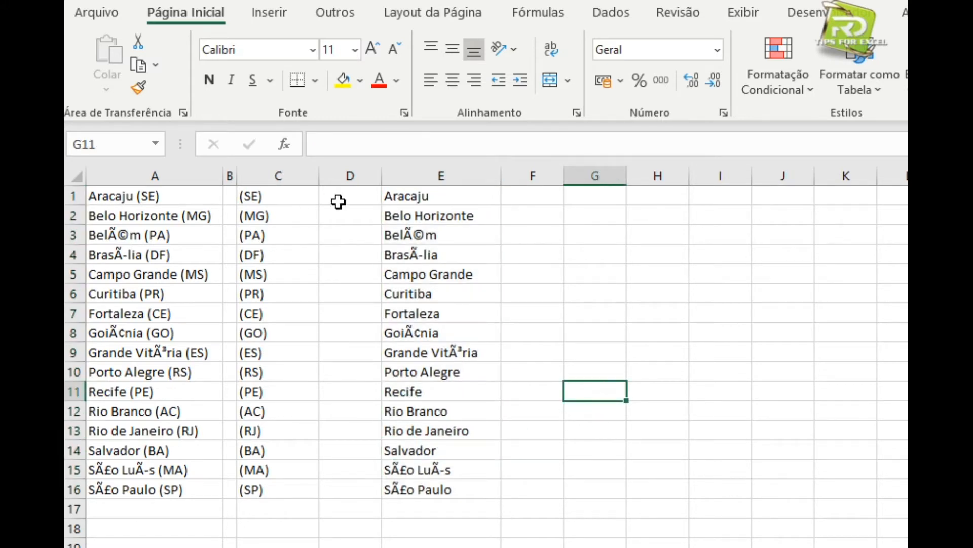
# Step: Review the state codes in C1:C16 and the city names in E1:E16, including the formulas in C1 and E1
pyautogui.moveTo(288, 199); pyautogui.dragTo(291, 490)
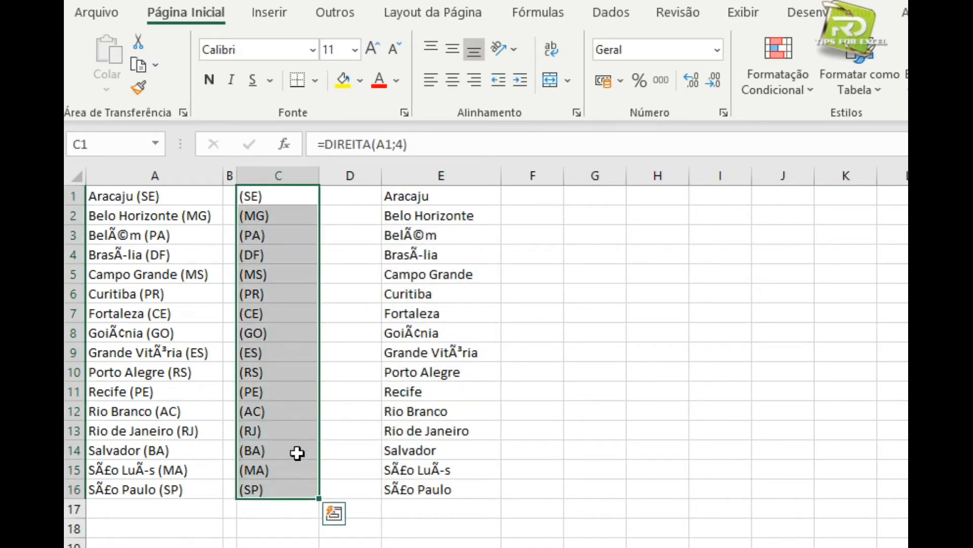
pyautogui.click(423, 196)
pyautogui.moveTo(423, 197); pyautogui.dragTo(414, 489)
pyautogui.click(259, 196)
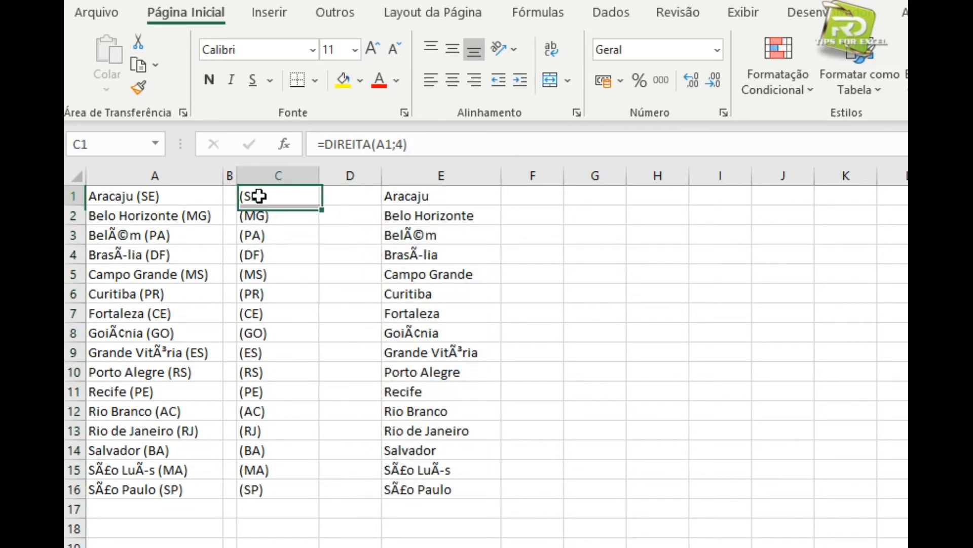
pyautogui.click(411, 196)
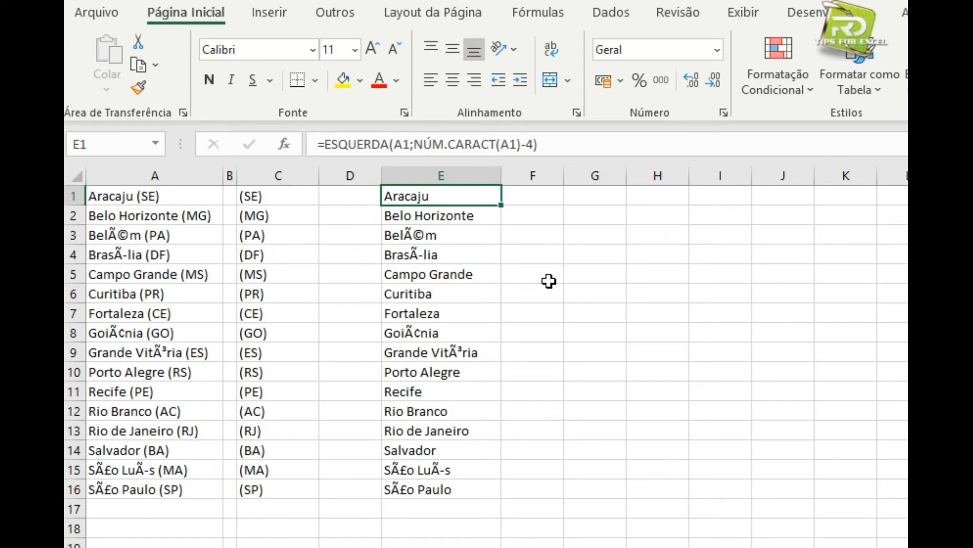
# Step: In the sheet holding only the city list, enter =EXT.TEXTO(A1;4;3) in C1 to extract three characters from the fourth position
pyautogui.hotkey('ctrl', 'shift', 'Down')
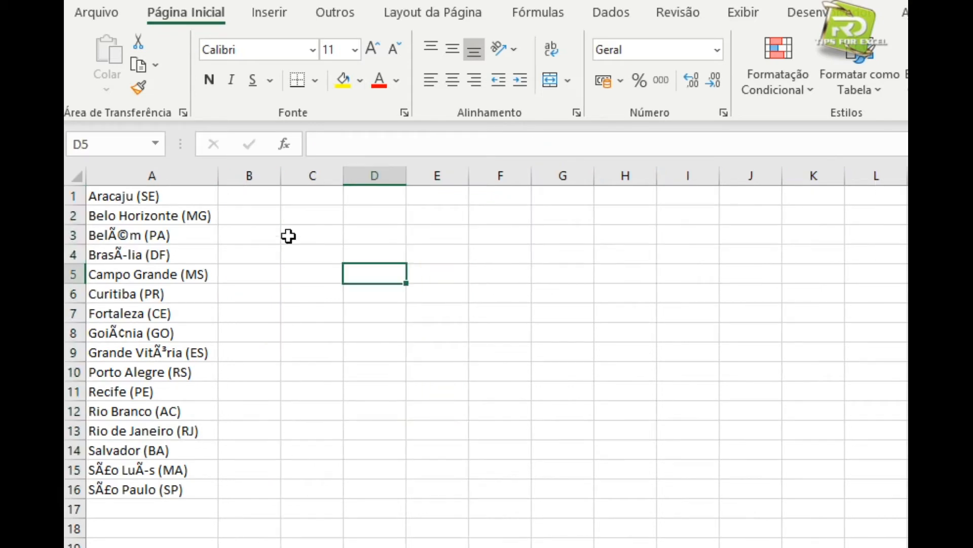
pyautogui.click(300, 198)
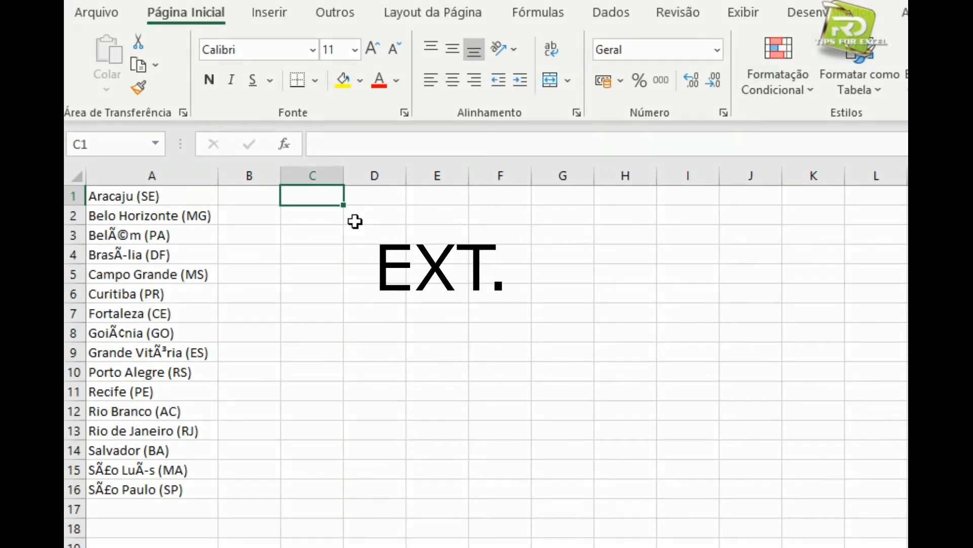
pyautogui.write('=ext')
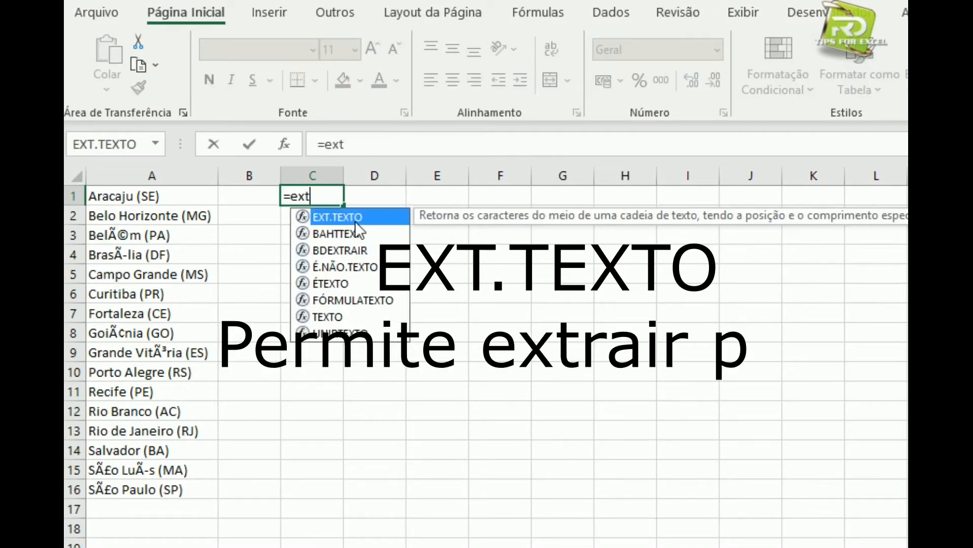
pyautogui.press('Tab')
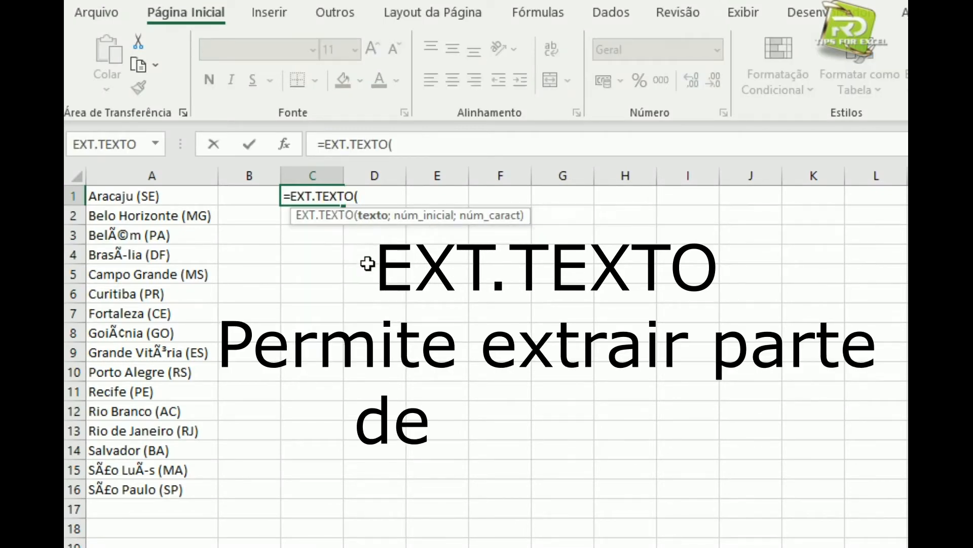
pyautogui.click(159, 200)
pyautogui.write(';')
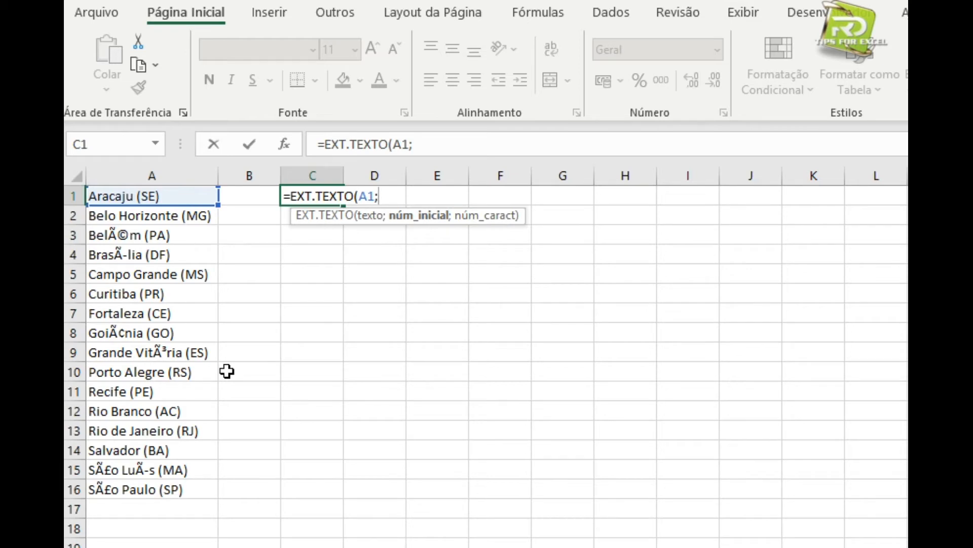
pyautogui.write('4;')
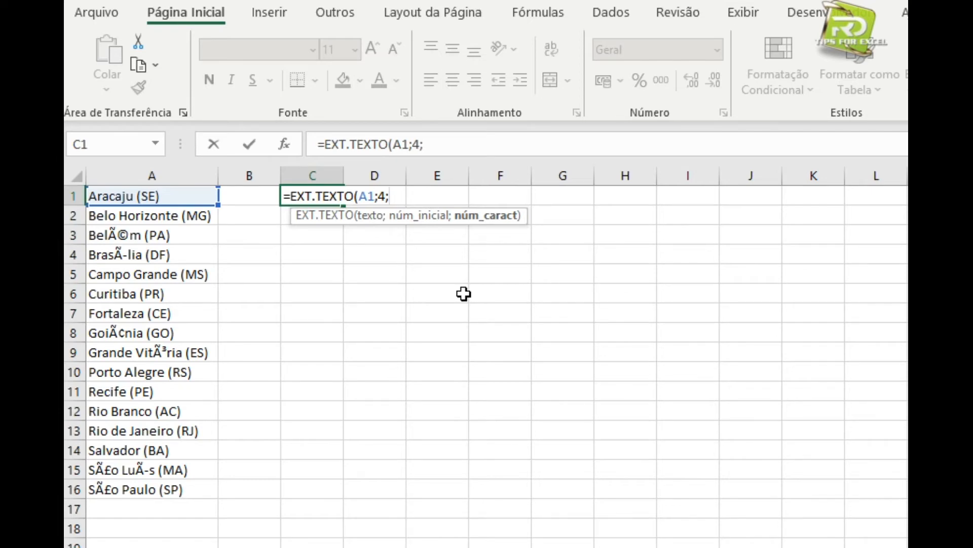
pyautogui.write('3)')
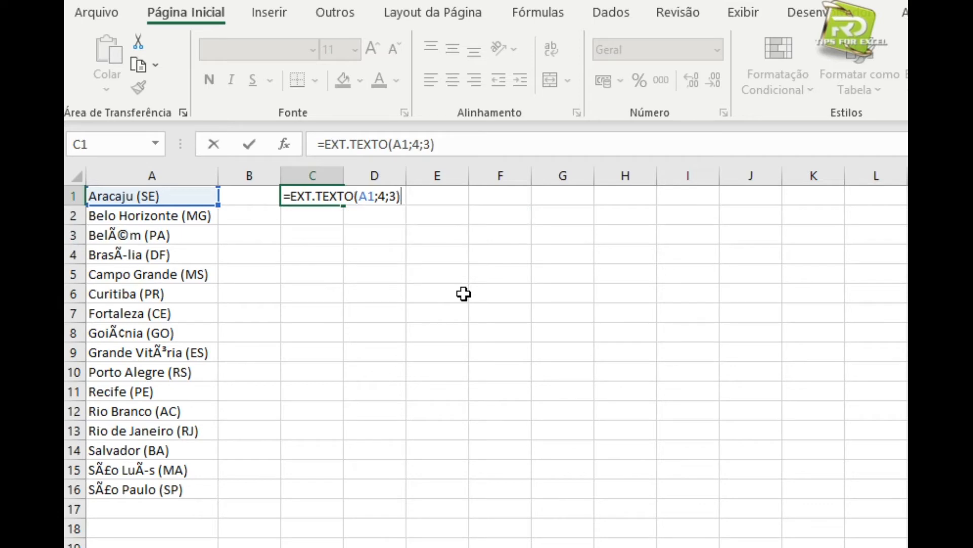
pyautogui.press('Return')
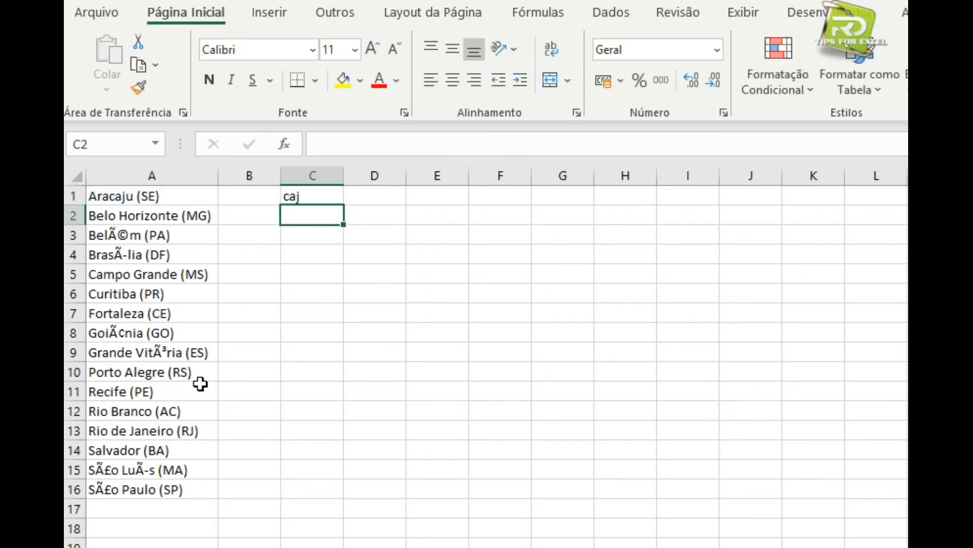
# Step: Examine the start-position and character-count arguments of the EXT.TEXTO formula in C1 without changing them
pyautogui.click(303, 197)
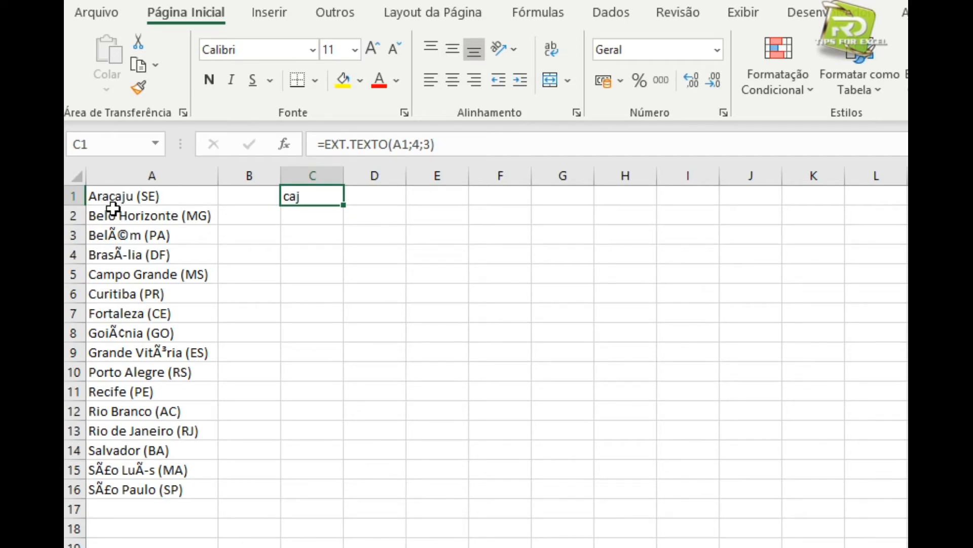
pyautogui.click(419, 145)
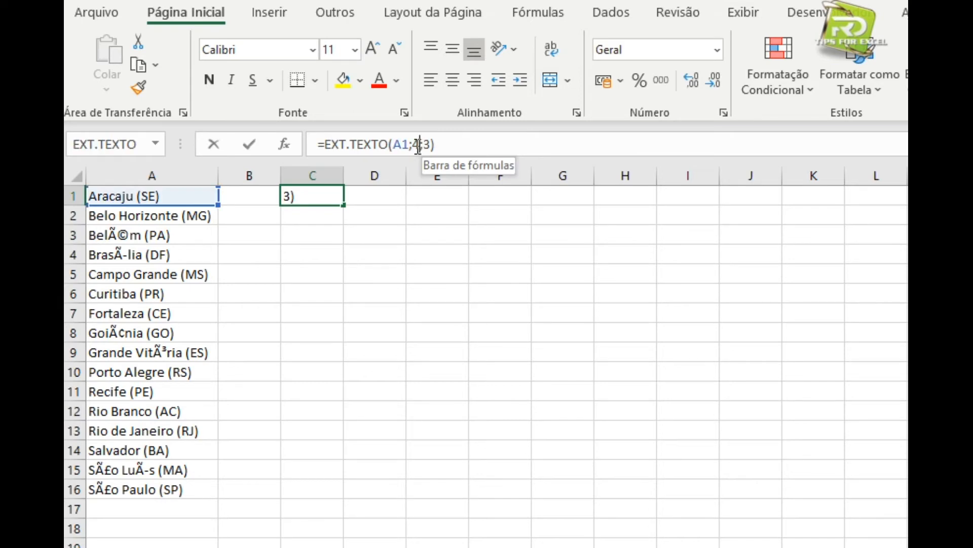
pyautogui.doubleClick(418, 145)
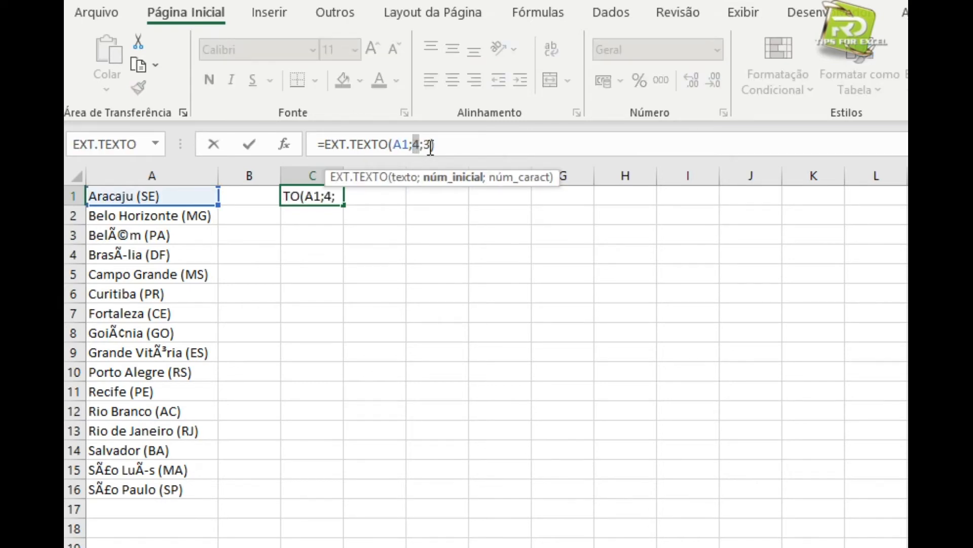
pyautogui.press('Escape')
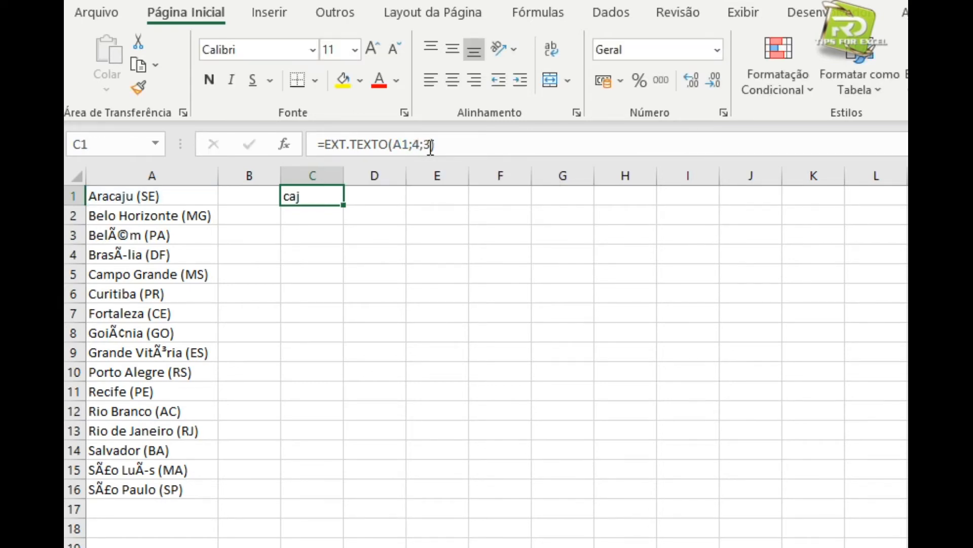
pyautogui.click(426, 147)
pyautogui.doubleClick(426, 147)
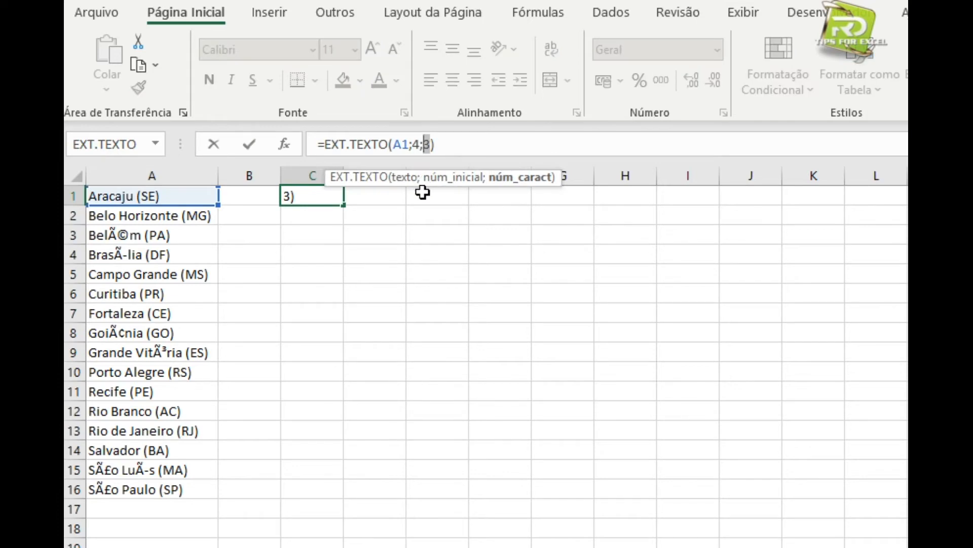
pyautogui.press('Escape')
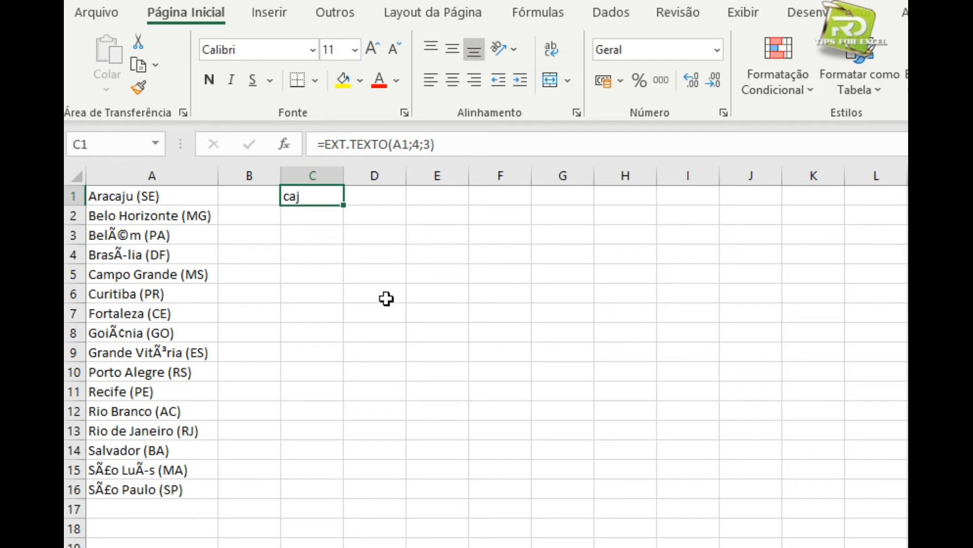
# Step: Set the character count of the EXT.TEXTO formula in C1 to 4
pyautogui.click(432, 145)
pyautogui.press('BackSpace')
pyautogui.press('BackSpace')
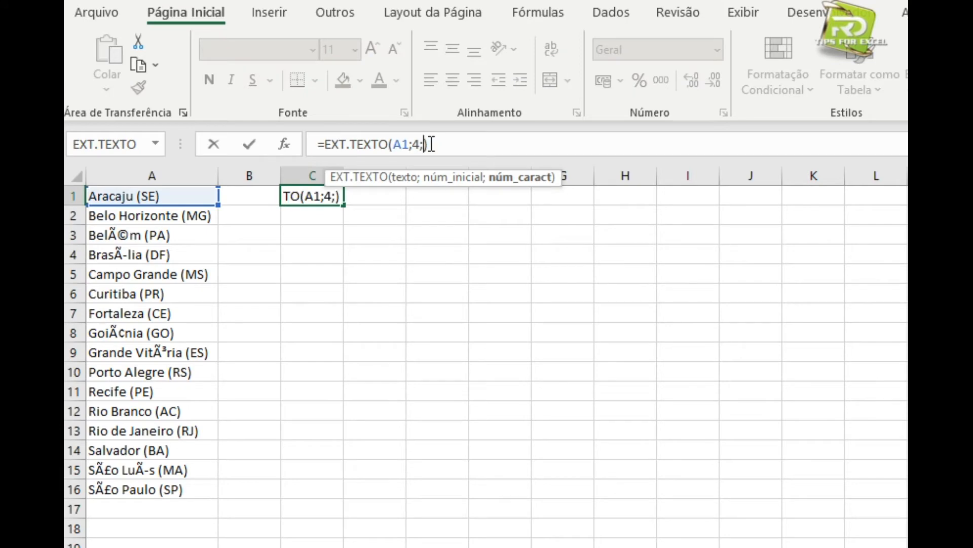
pyautogui.write('4)')
pyautogui.press('Return')
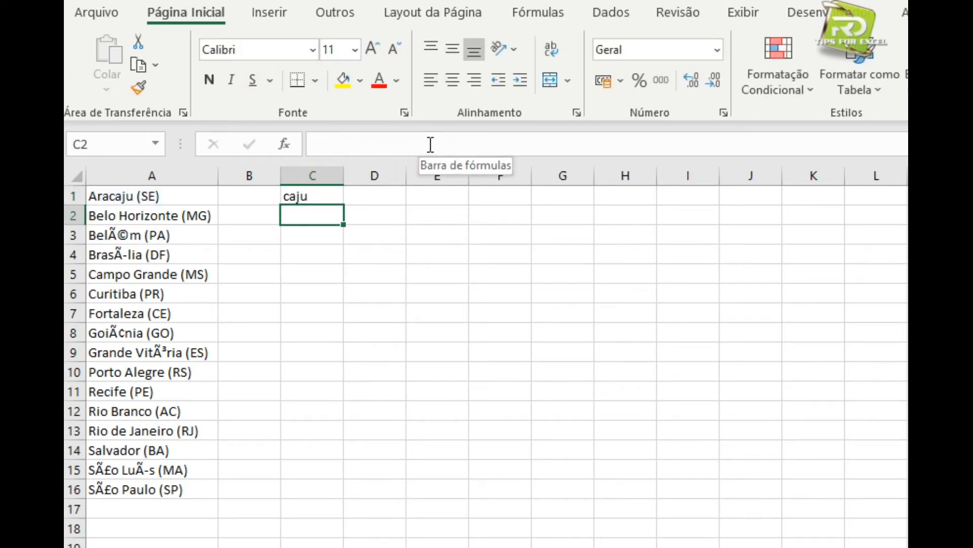
pyautogui.press('Up')
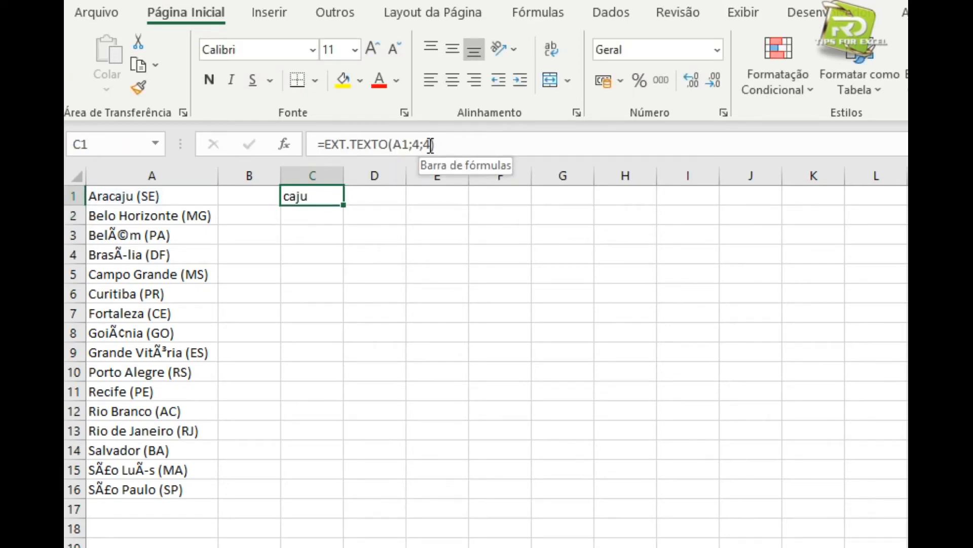
# Step: Set the start position of the EXT.TEXTO formula in C1 to 1, keeping four extracted characters
pyautogui.click(418, 145)
pyautogui.press('BackSpace')
pyautogui.write('1')
pyautogui.press('Return')
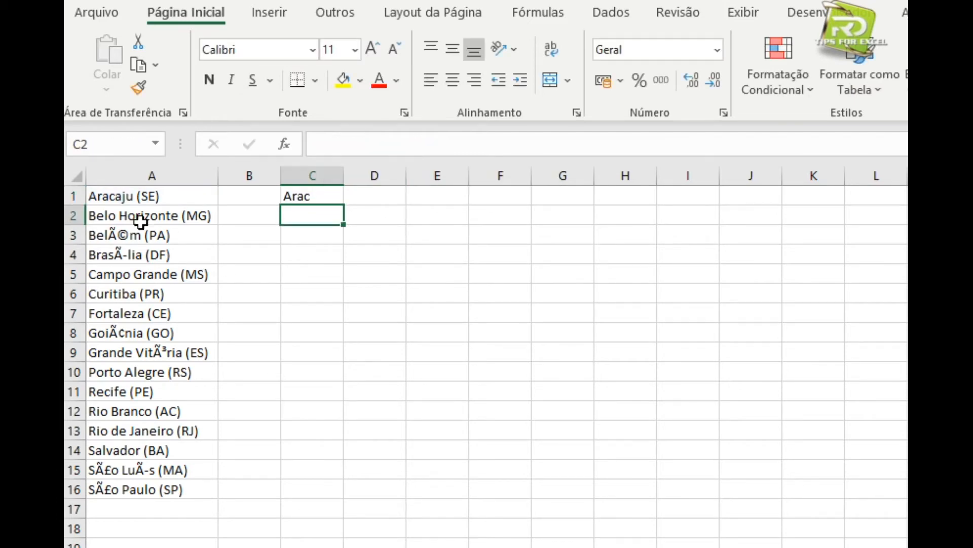
pyautogui.click(319, 195)
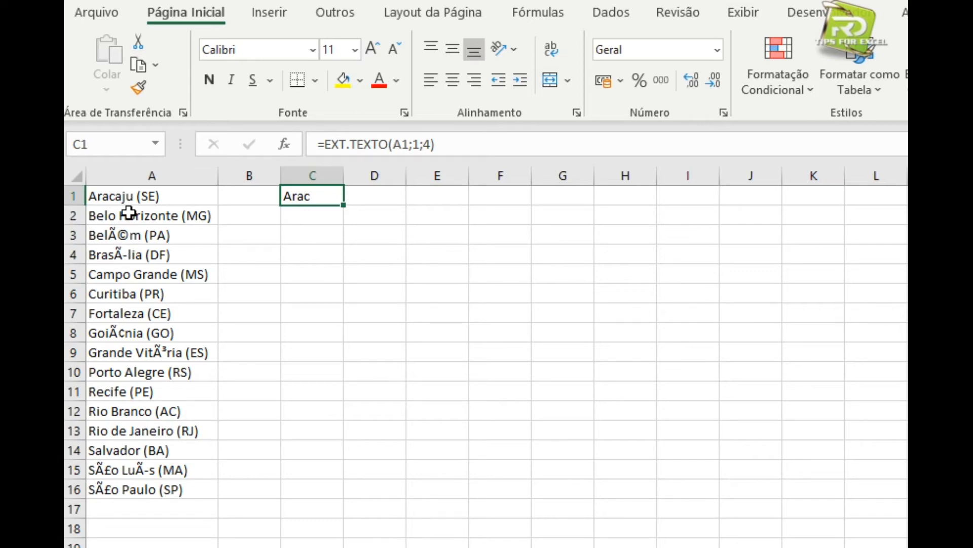
# Step: Set the start position of the EXT.TEXTO formula in C1 to 8
pyautogui.click(420, 144)
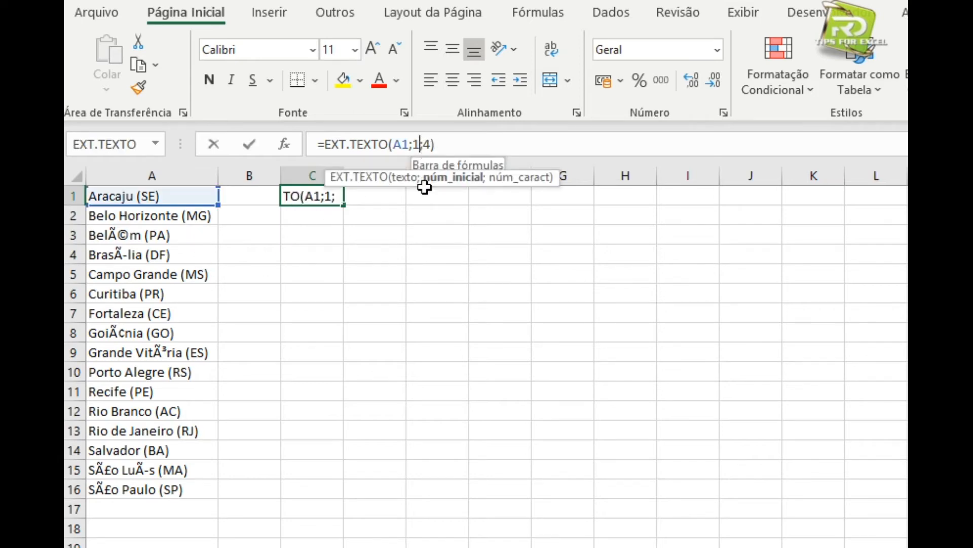
pyautogui.press('BackSpace')
pyautogui.write('8')
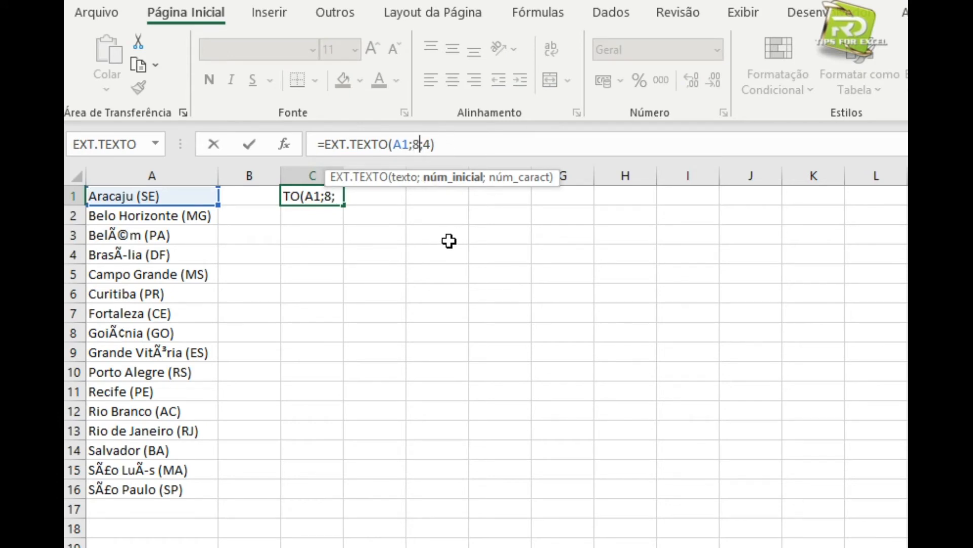
pyautogui.press('Return')
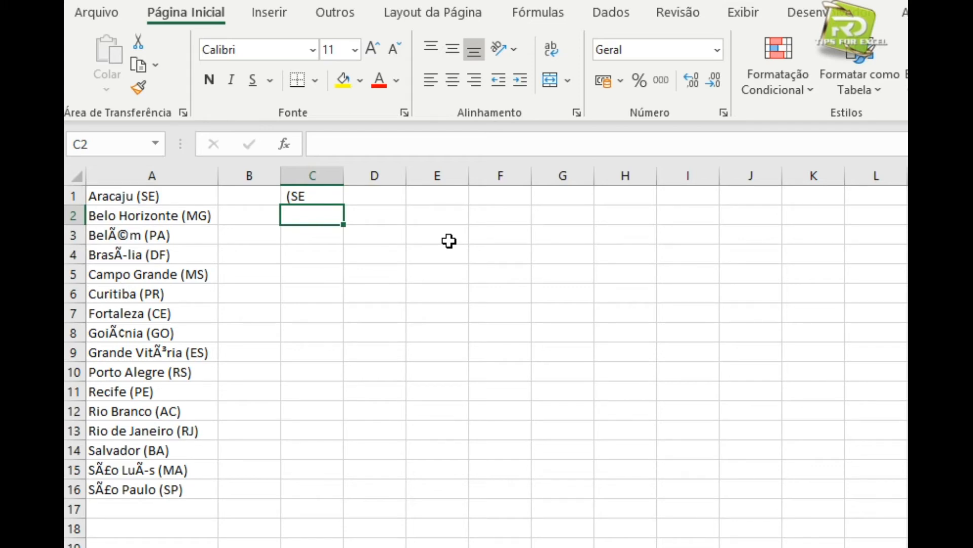
pyautogui.press('Up')
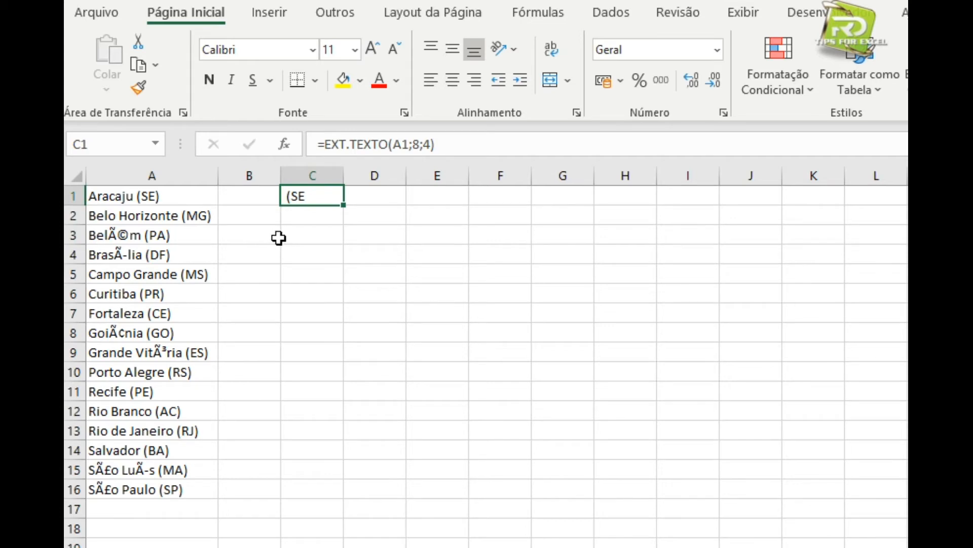
# Step: Set the start position in C1 to 9 so the formula reads =EXT.TEXTO(A1;9;4)
pyautogui.click(421, 144)
pyautogui.press('BackSpace')
pyautogui.write('9')
pyautogui.press('Return')
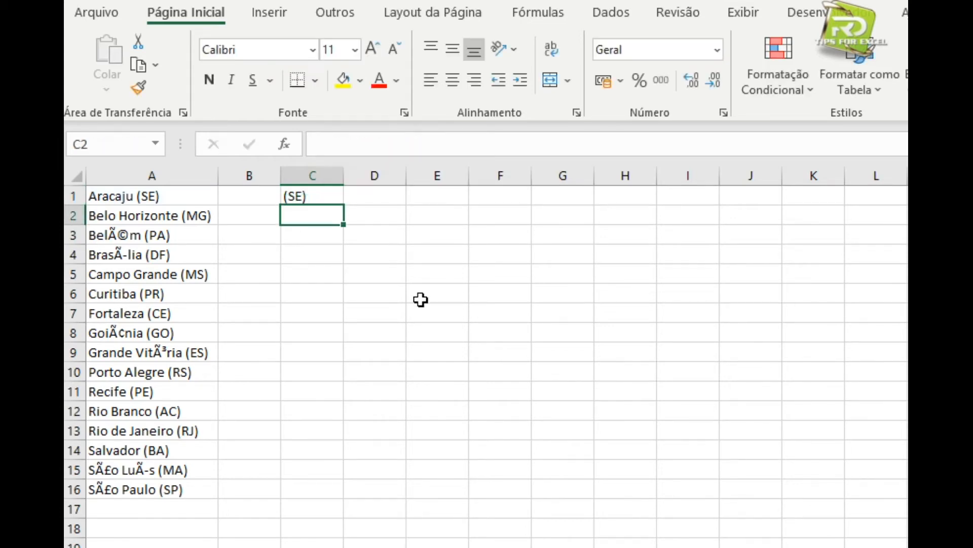
# Step: Try filling the fixed-position formula from C1 down to C16, and clear the copies in C2:C16
pyautogui.click(314, 195)
pyautogui.click(317, 216)
pyautogui.click(319, 197)
pyautogui.moveTo(345, 207); pyautogui.dragTo(325, 499)
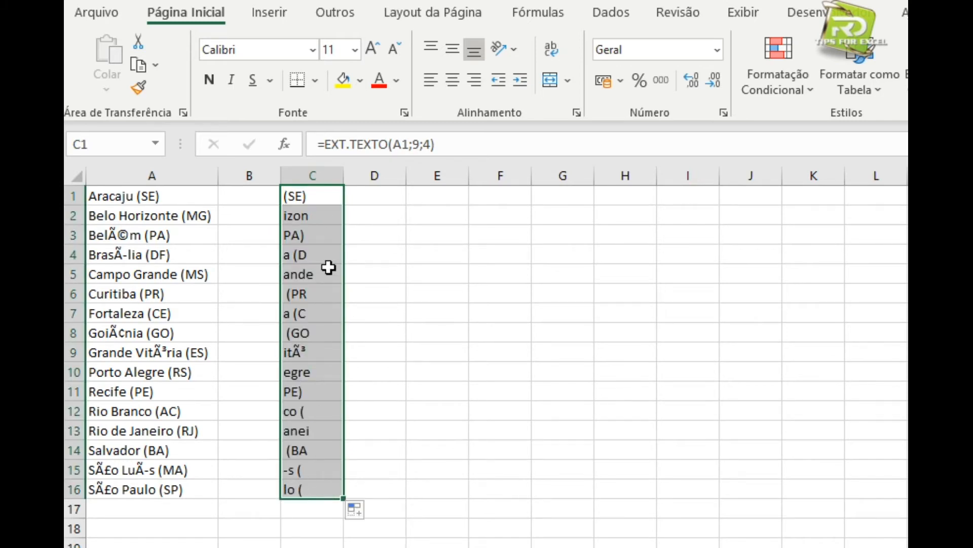
pyautogui.moveTo(311, 217); pyautogui.dragTo(309, 490)
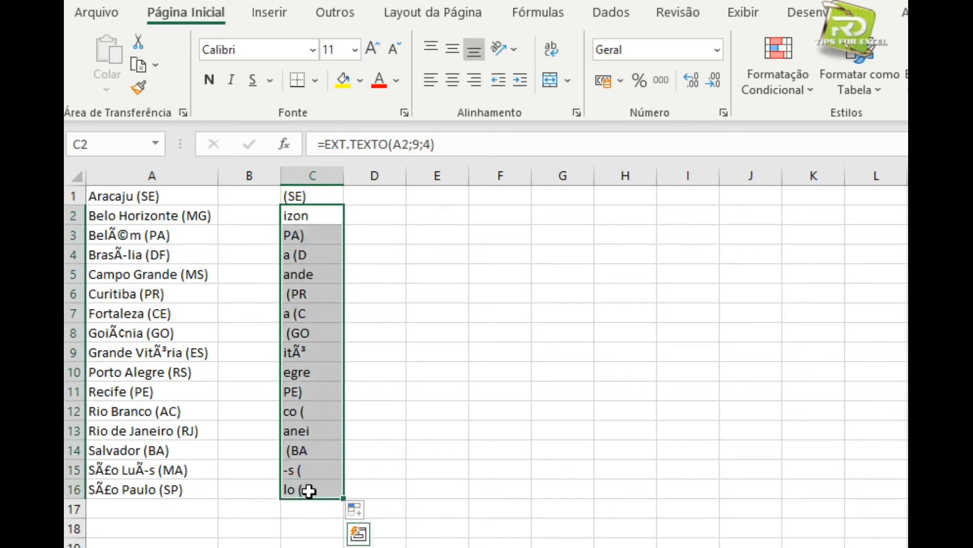
pyautogui.press('Delete')
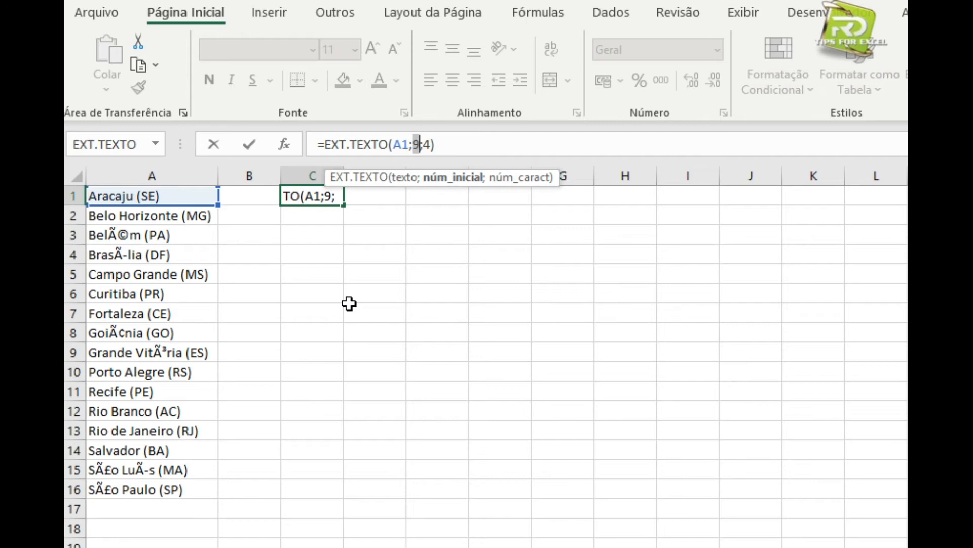
# Step: Replace the fixed start position in C1 with NÚM.CARACT(A1), giving =EXT.TEXTO(A1;NÚM.CARACT(A1);4)
pyautogui.write('nún')
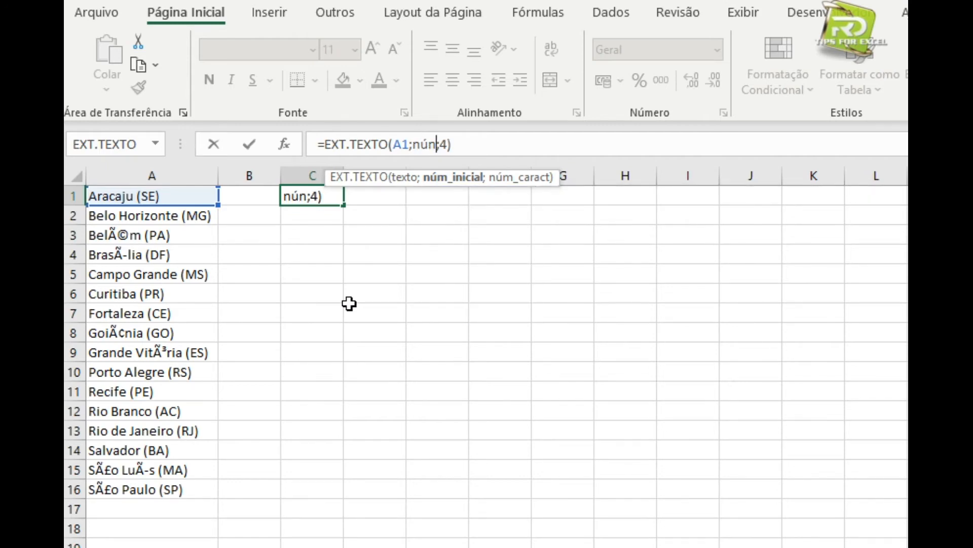
pyautogui.press('Tab')
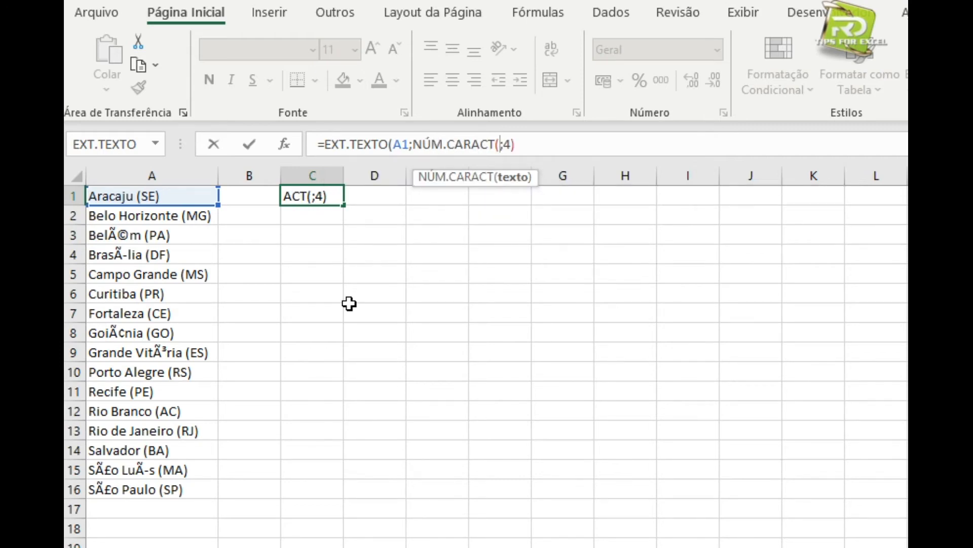
pyautogui.click(117, 194)
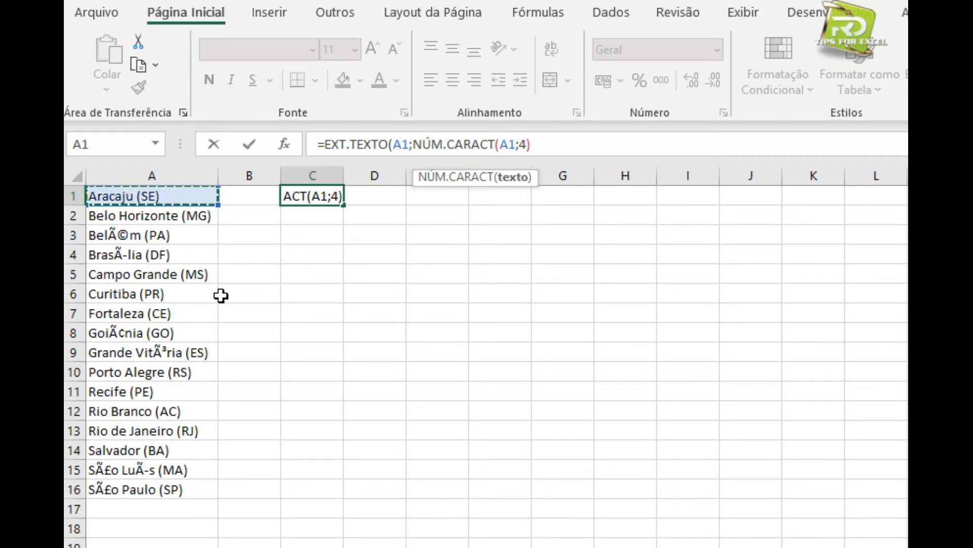
pyautogui.write(')')
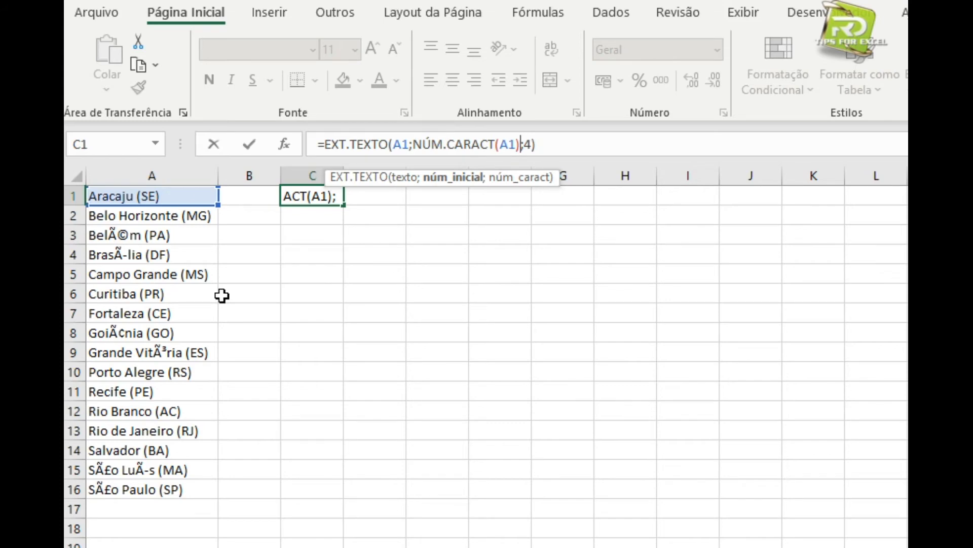
pyautogui.press('Return')
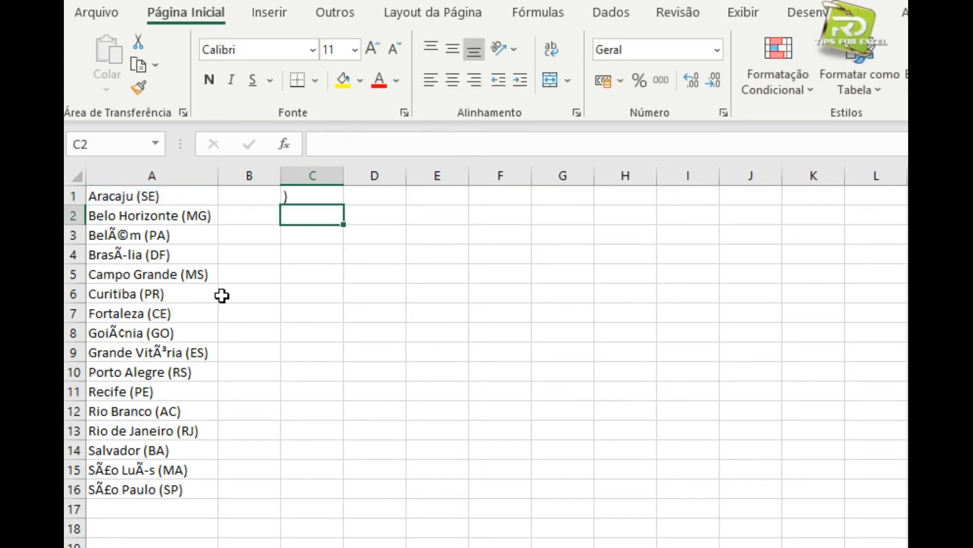
pyautogui.press('Up')
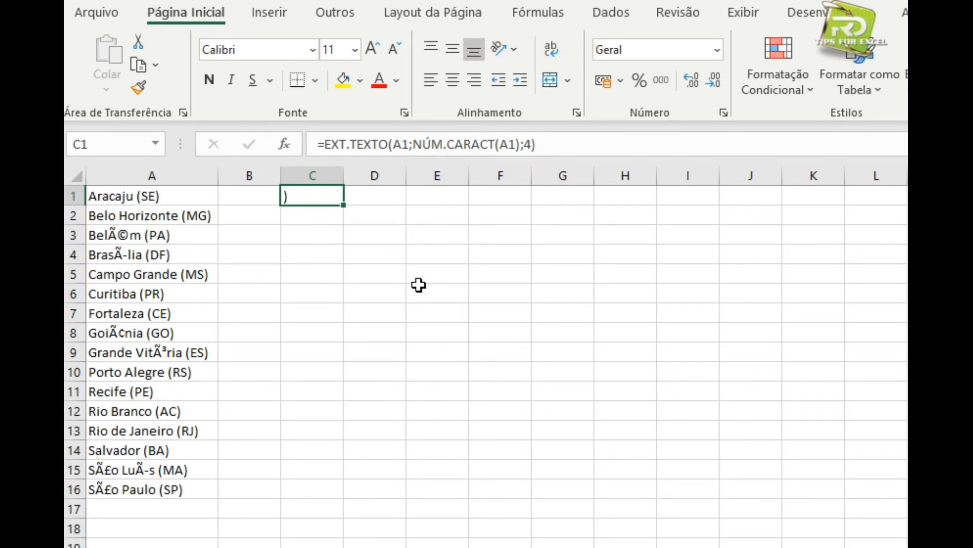
# Step: Enter =NÚM.CARACT(A1) in E1 to count the characters of A1, and compare it with the formula in C1
pyautogui.press('Right')
pyautogui.press('Right')
pyautogui.write('=NÚM.CARACT(')
pyautogui.click(198, 197)
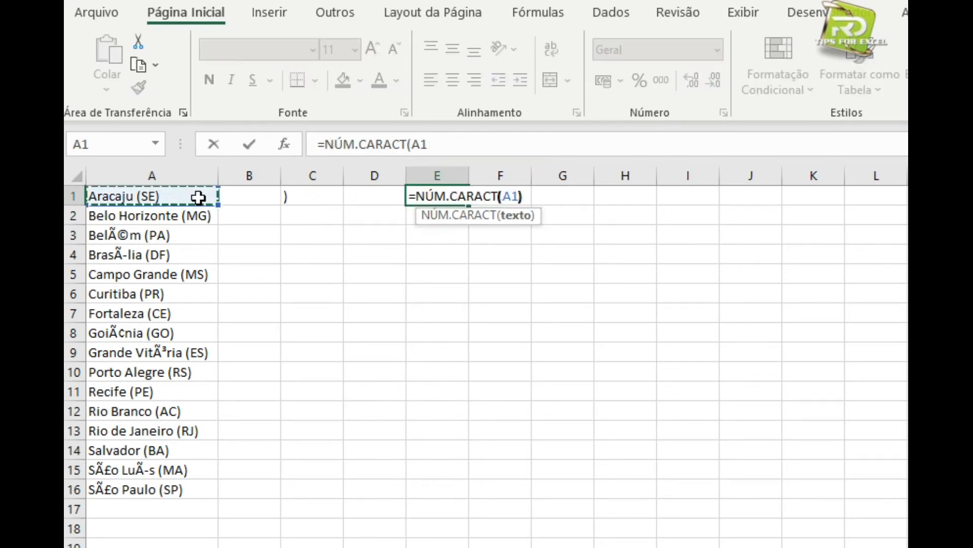
pyautogui.press('Return')
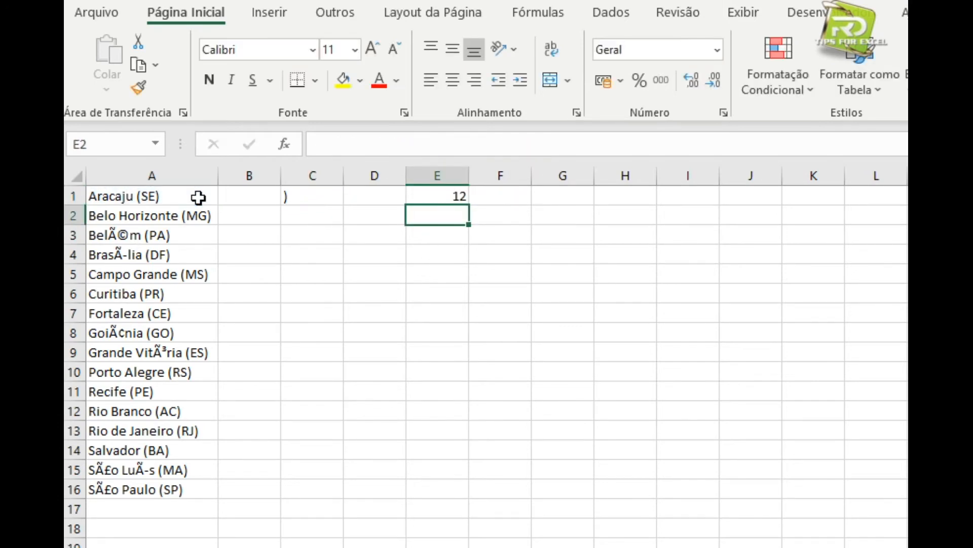
pyautogui.click(299, 199)
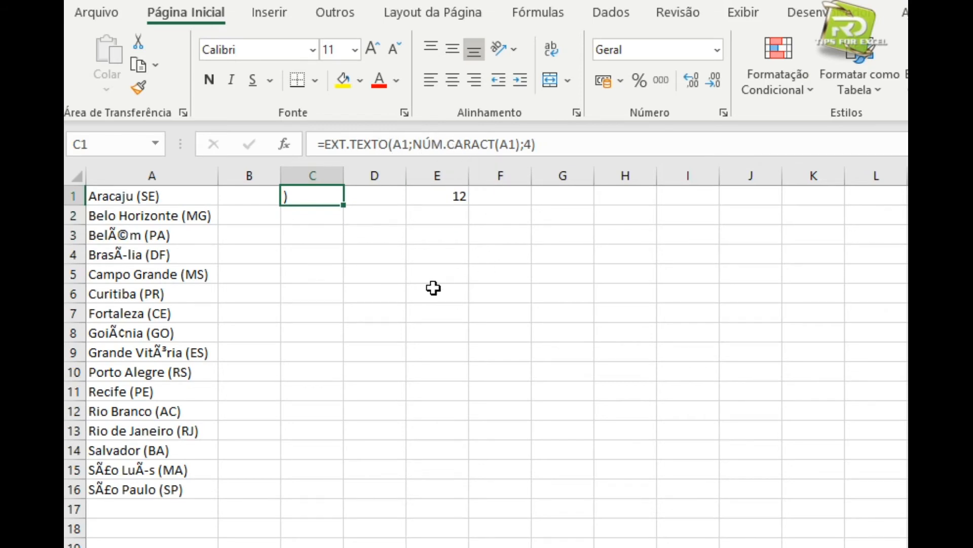
pyautogui.click(452, 205)
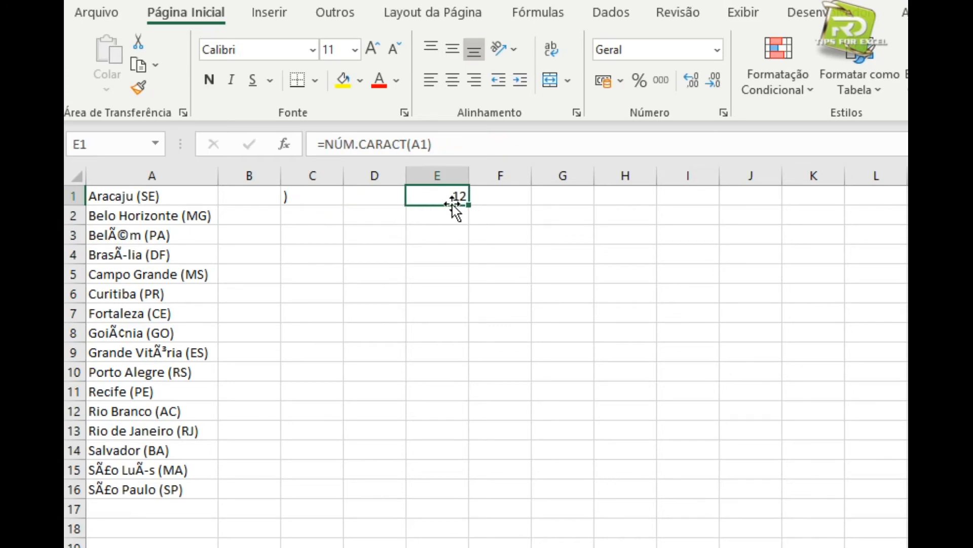
# Step: Subtract 4 from the NÚM.CARACT(A1) start position in the C1 formula
pyautogui.click(311, 202)
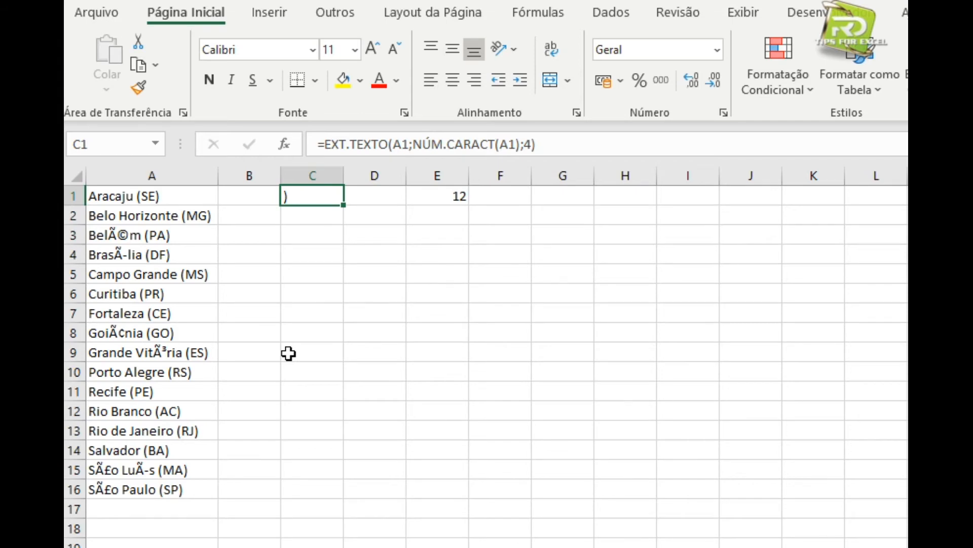
pyautogui.click(517, 145)
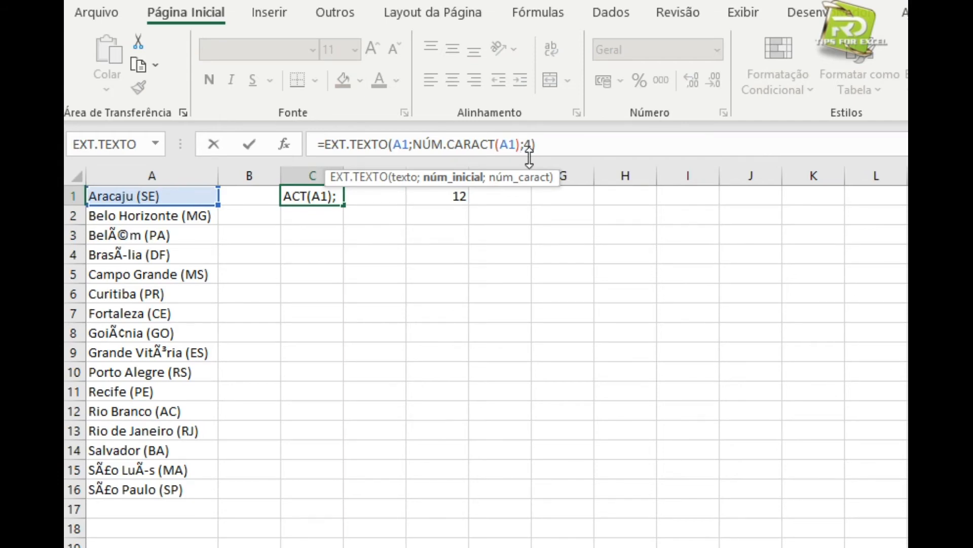
pyautogui.write('-4')
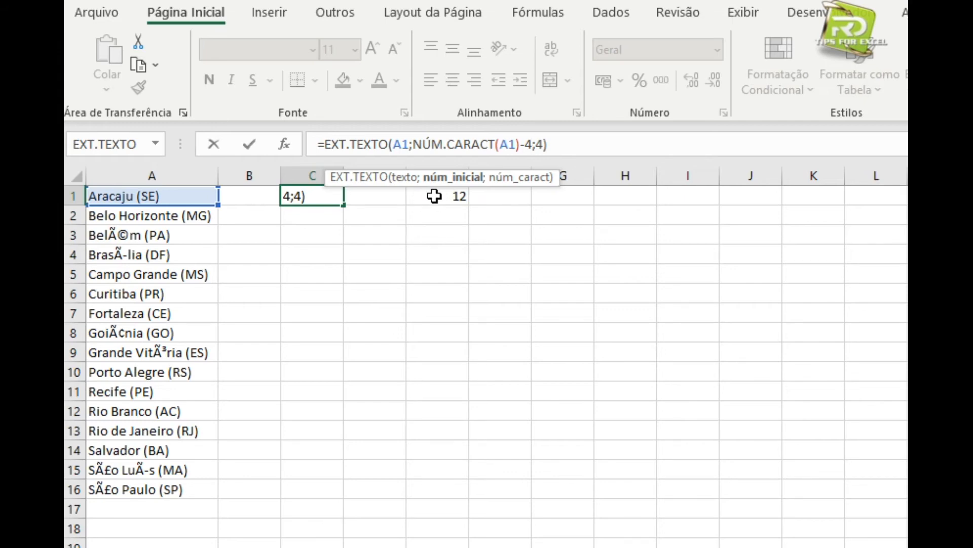
pyautogui.press('Return')
pyautogui.press('Up')
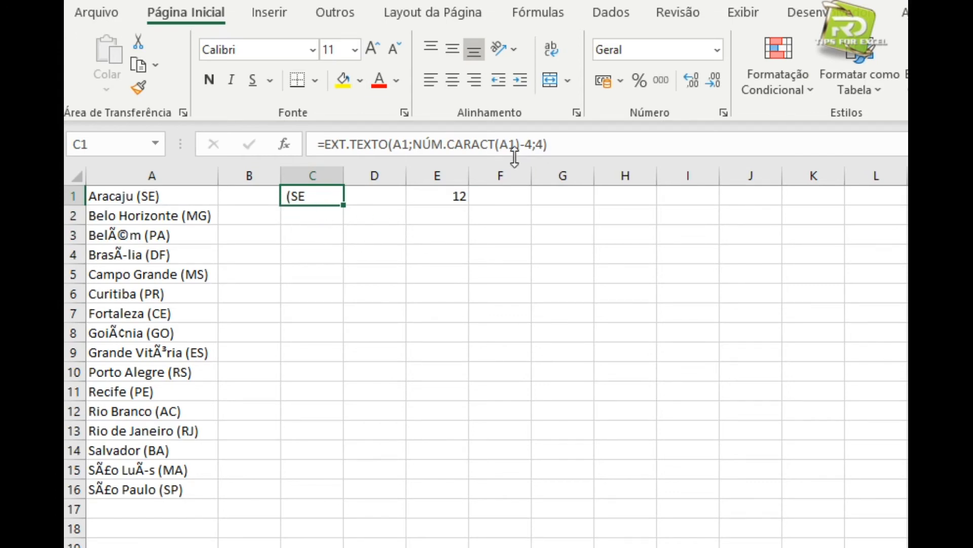
# Step: Change the amount subtracted from NÚM.CARACT(A1) in C1 to 3, and fill the formula down to C16
pyautogui.click(531, 147)
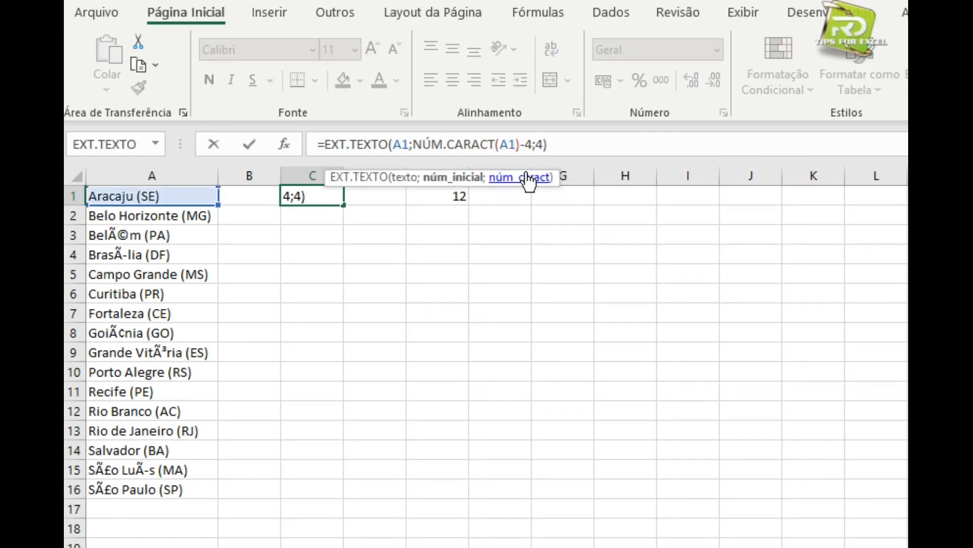
pyautogui.press('BackSpace')
pyautogui.press('BackSpace')
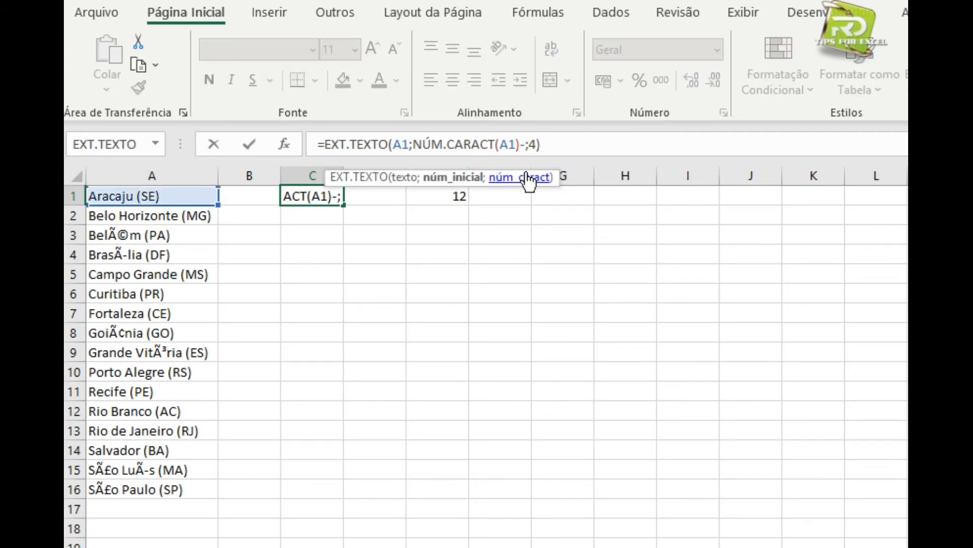
pyautogui.write('3')
pyautogui.press('Return')
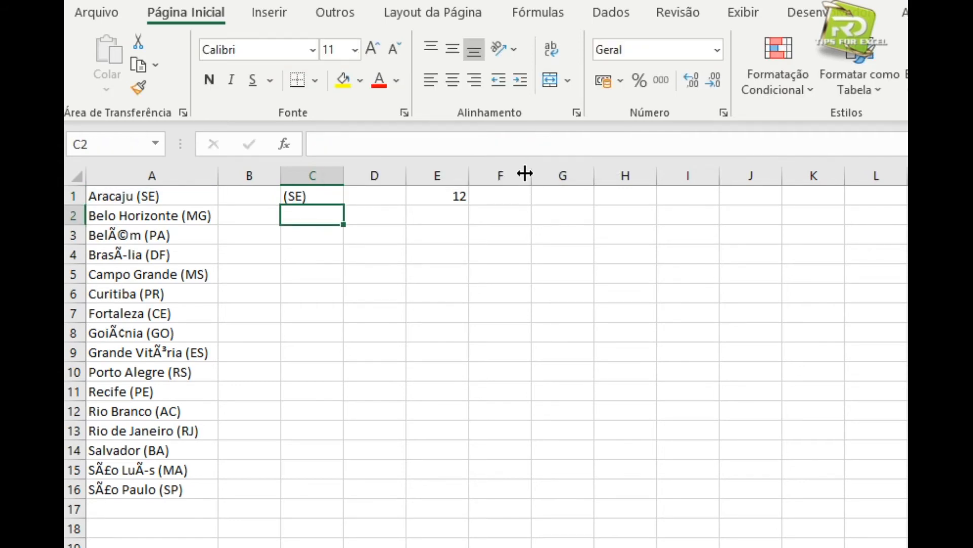
pyautogui.click(327, 199)
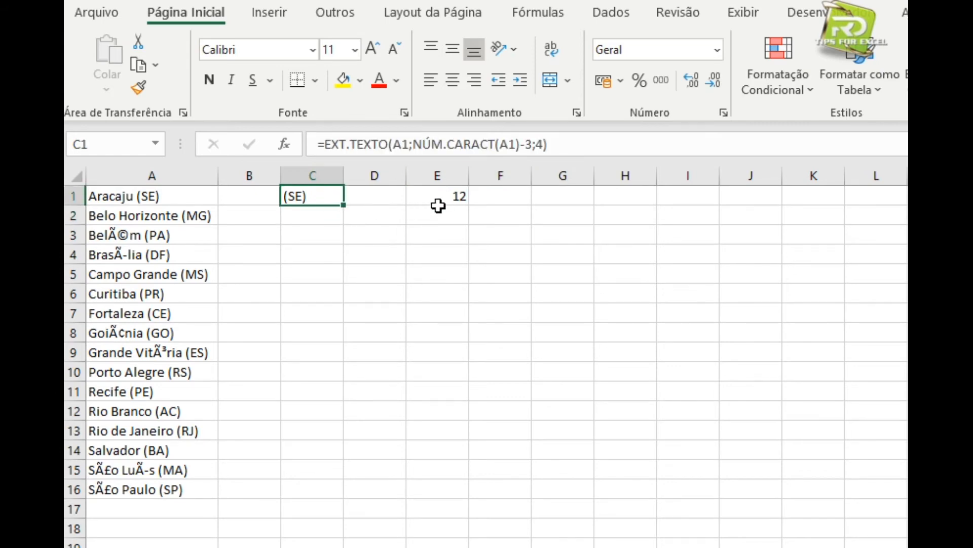
pyautogui.moveTo(343, 204); pyautogui.dragTo(344, 498)
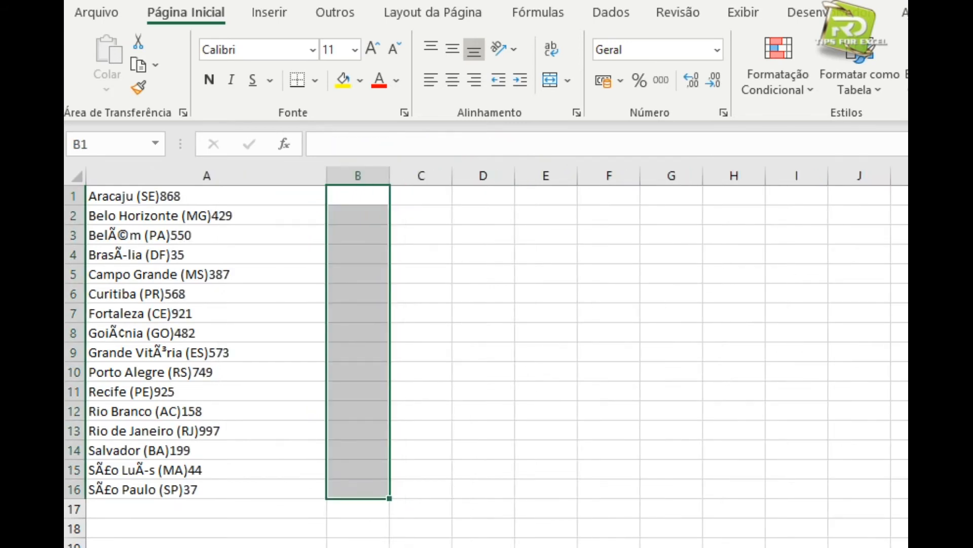
# Step: Review the combined text list, the state codes and city names extracted earlier, and the EXT.TEXTO results in C1:C16 across the sheets
pyautogui.click(127, 197)
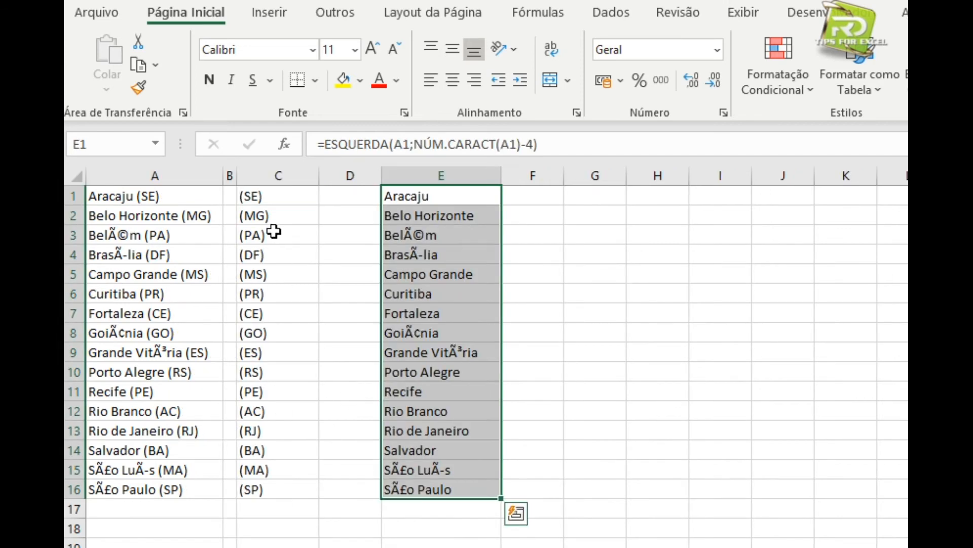
pyautogui.moveTo(276, 198); pyautogui.dragTo(260, 482)
pyautogui.moveTo(408, 198); pyautogui.dragTo(406, 481)
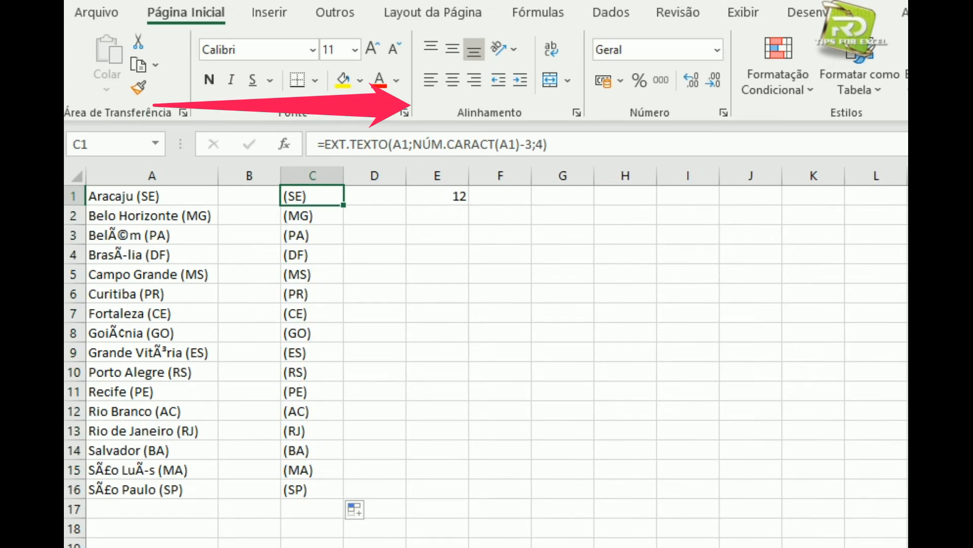
pyautogui.moveTo(319, 196); pyautogui.dragTo(301, 484)
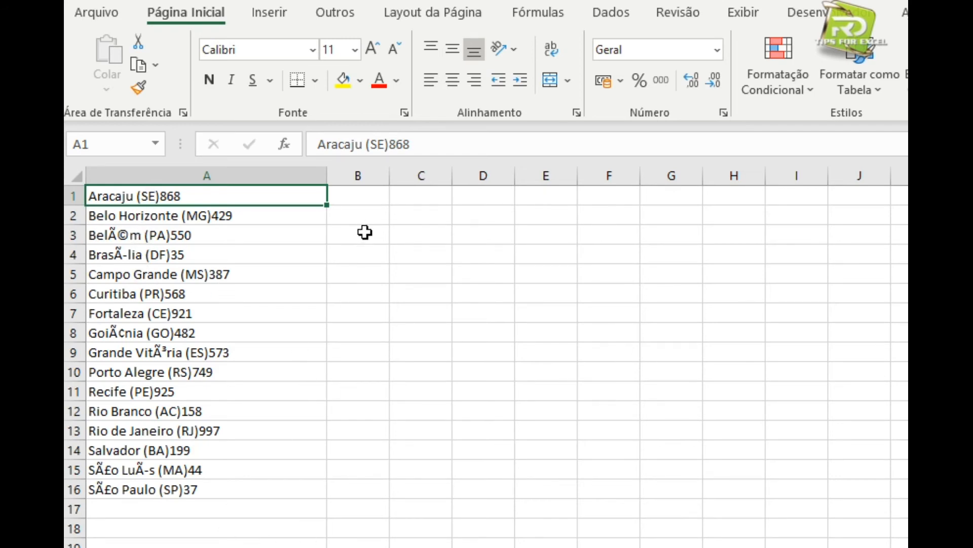
# Step: Try to extract the state code from A1 by entering =EXT.TEXTO(A1;NÚM.CARACT(A1)-3;4) in B1
pyautogui.click(370, 199)
pyautogui.write('=')
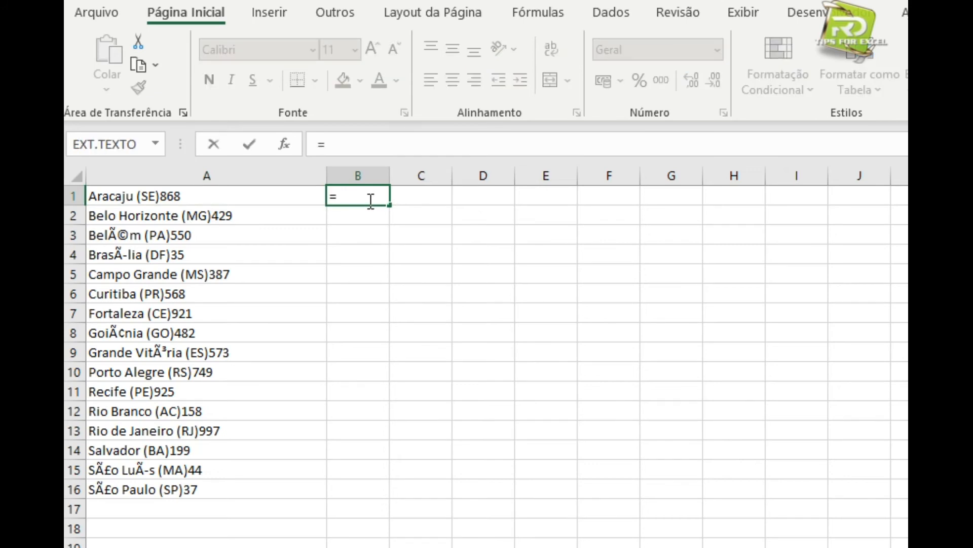
pyautogui.write('ex')
pyautogui.press('Down')
pyautogui.press('Down')
pyautogui.press('Tab')
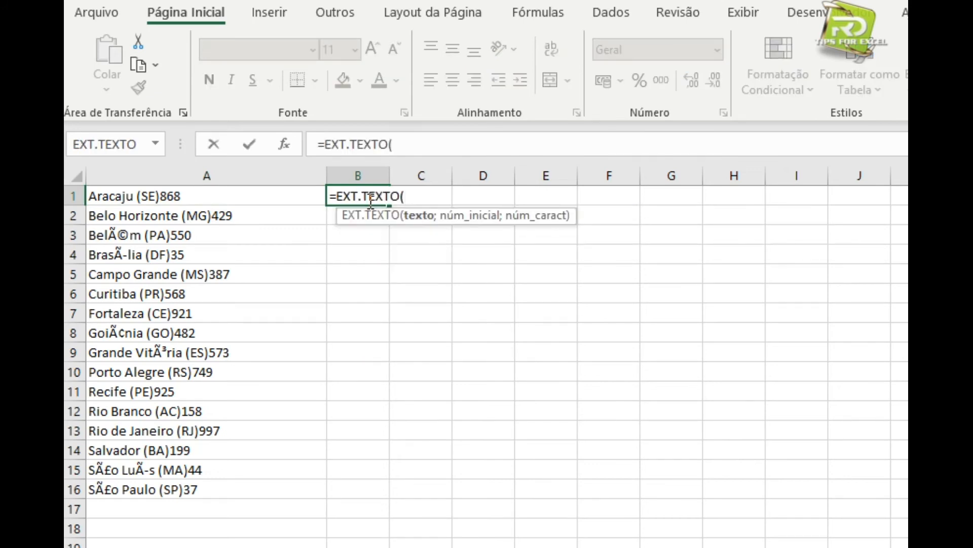
pyautogui.click(245, 194)
pyautogui.write(';')
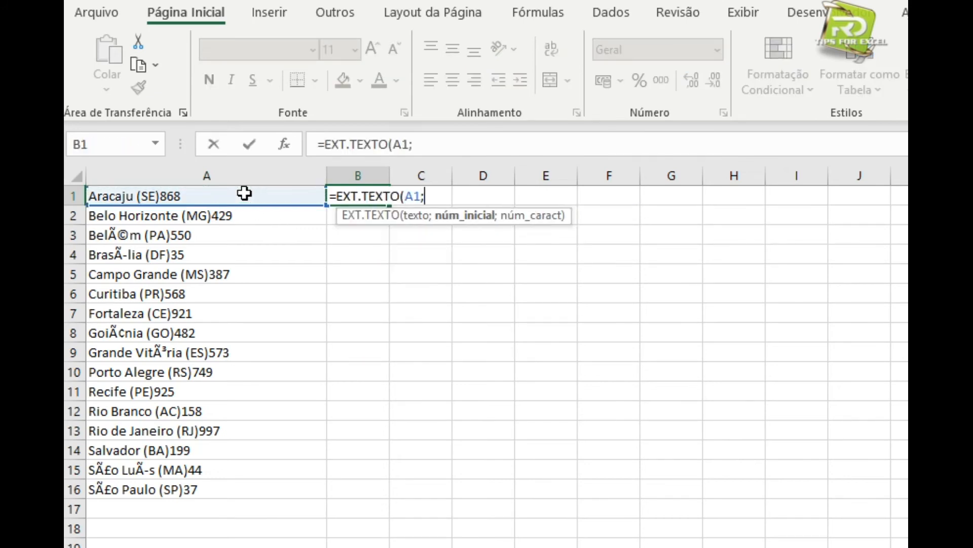
pyautogui.write('nú')
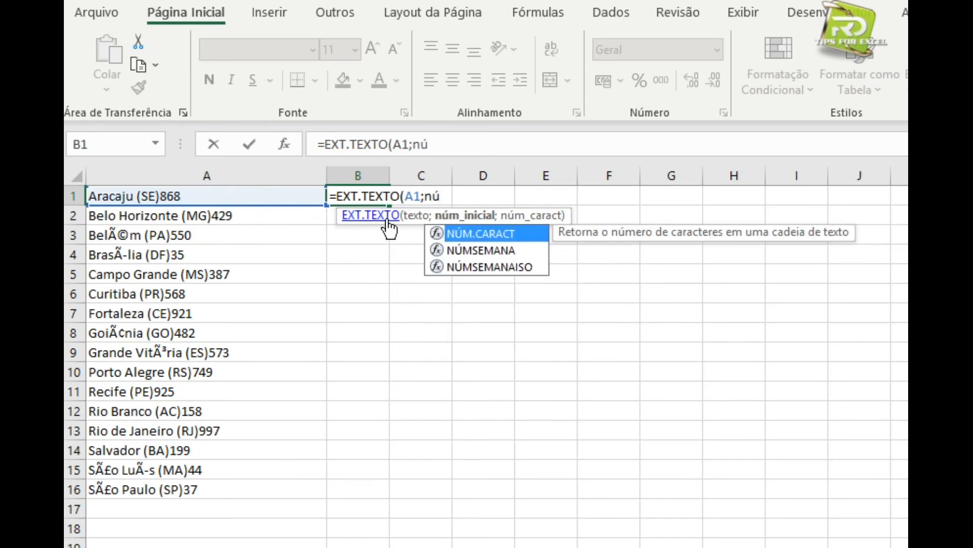
pyautogui.press('Tab')
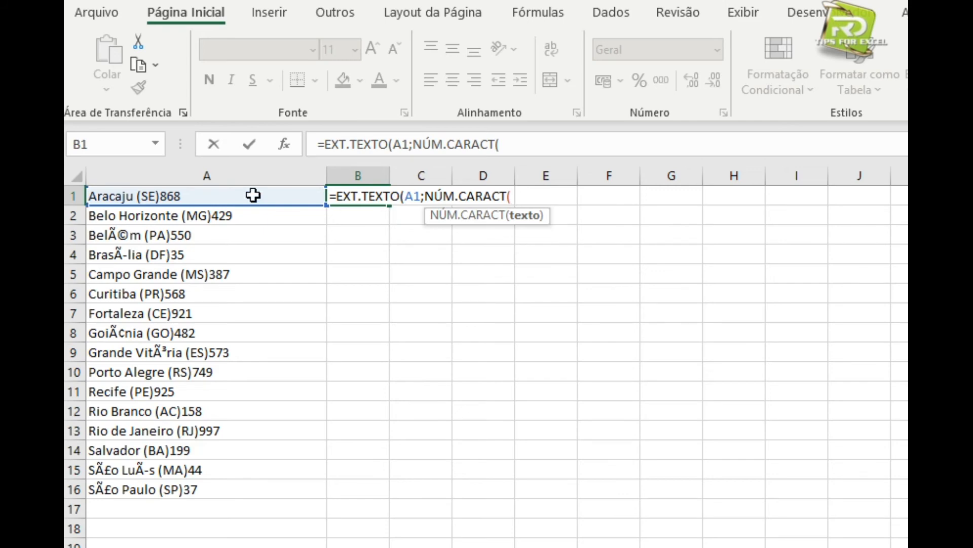
pyautogui.click(217, 194)
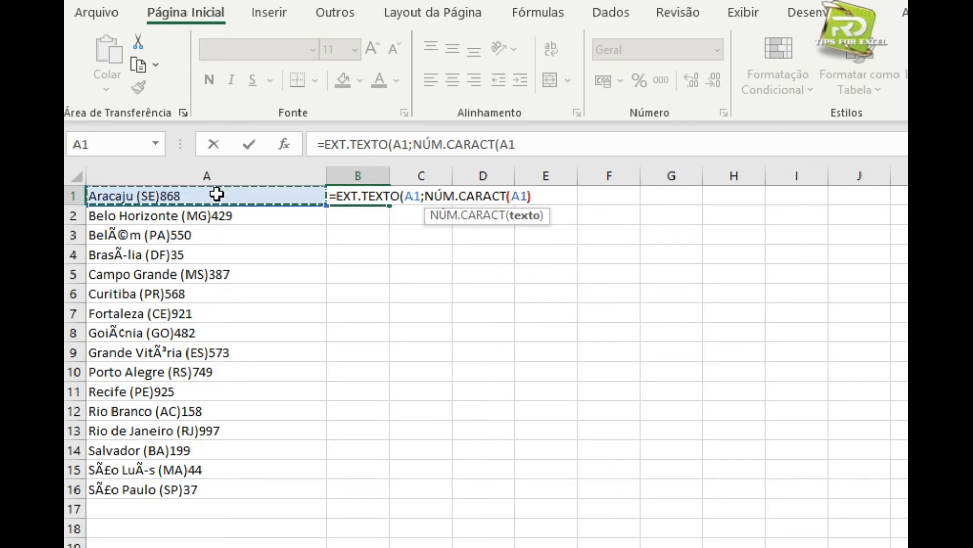
pyautogui.write(')-3')
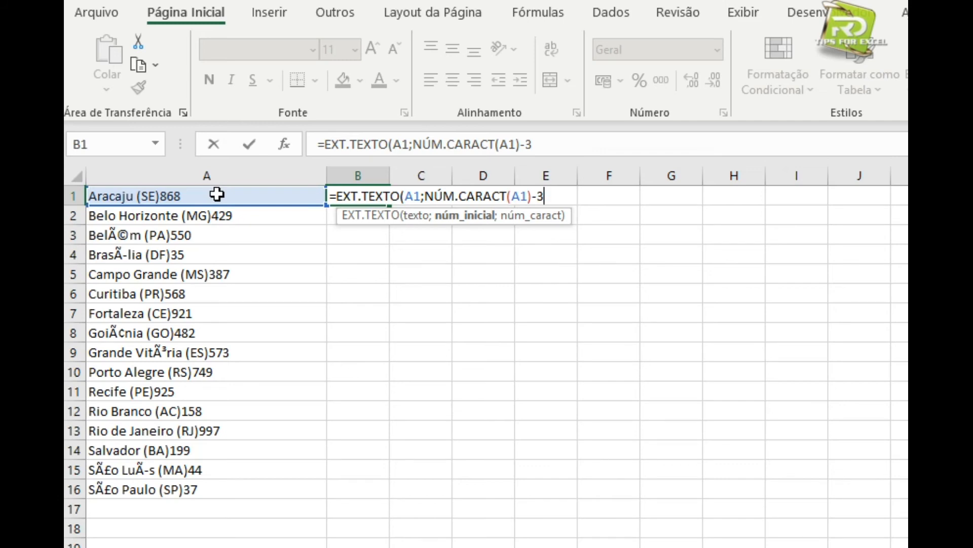
pyautogui.write(';')
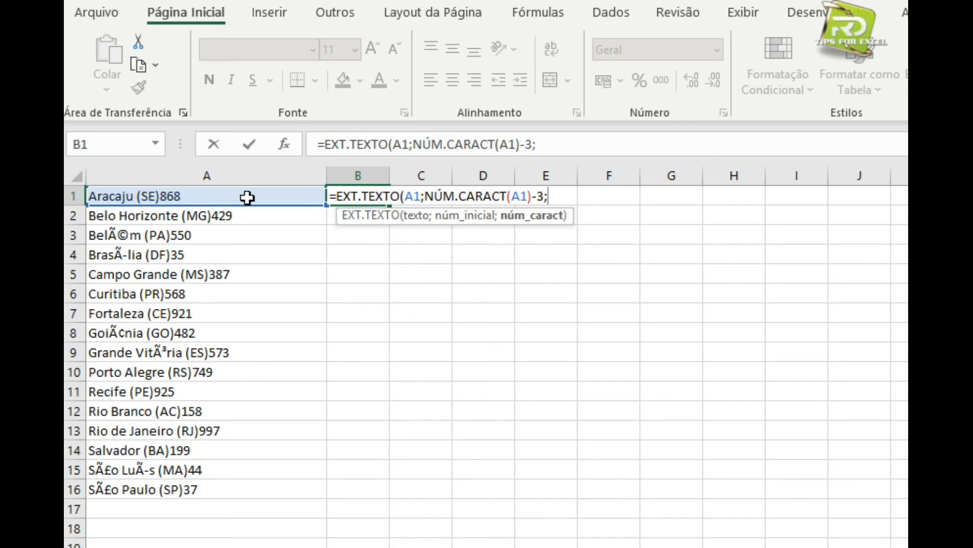
pyautogui.write('4)')
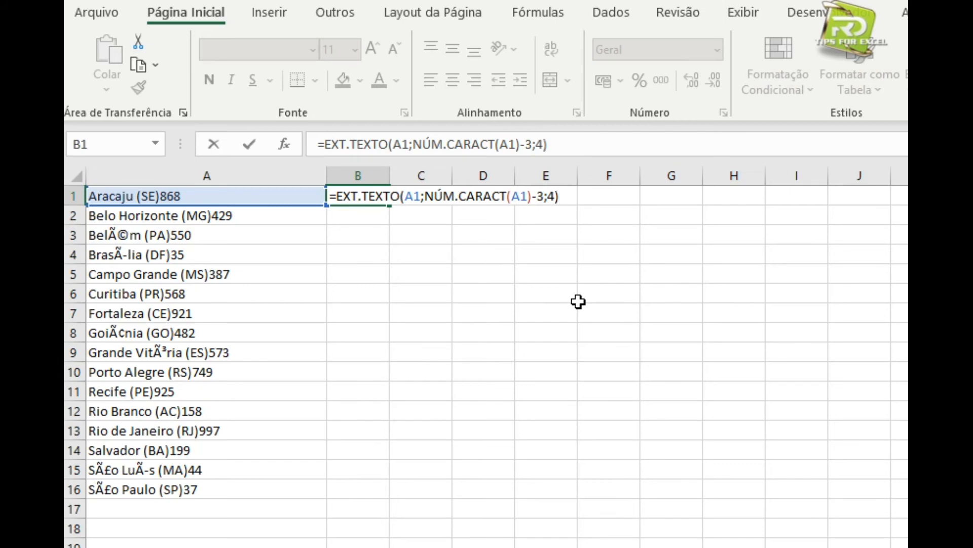
pyautogui.press('Return')
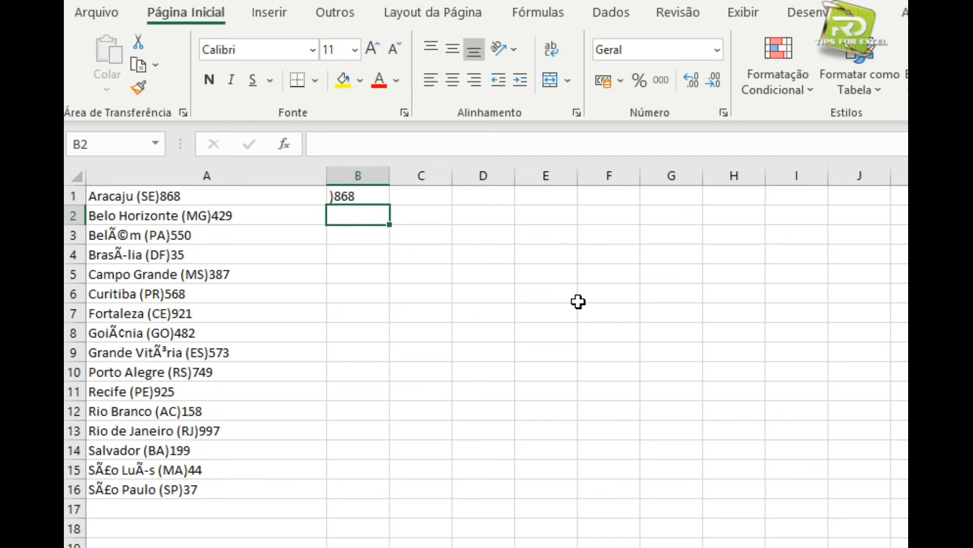
# Step: Examine the NÚM.CARACT(A1) start position in the B1 formula without changing it
pyautogui.click(334, 193)
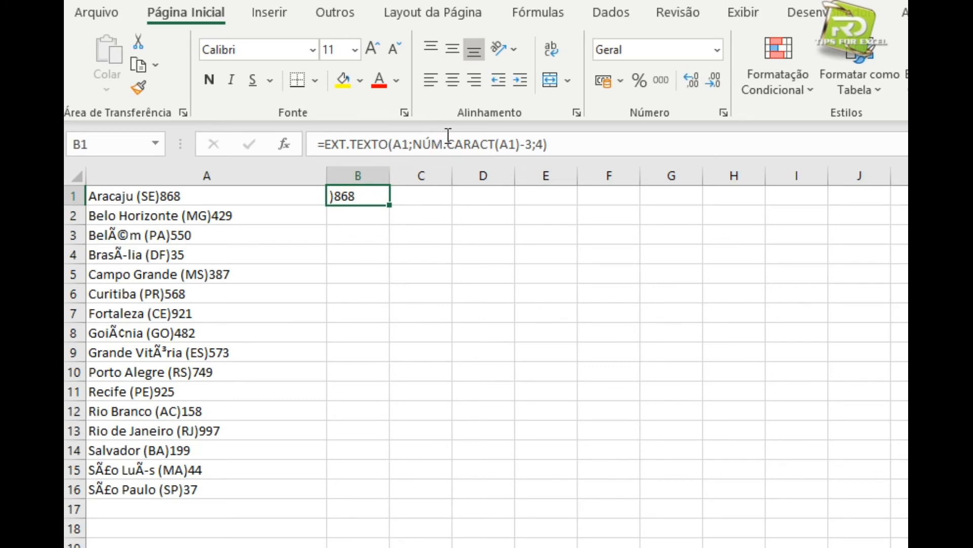
pyautogui.moveTo(518, 144); pyautogui.dragTo(413, 145)
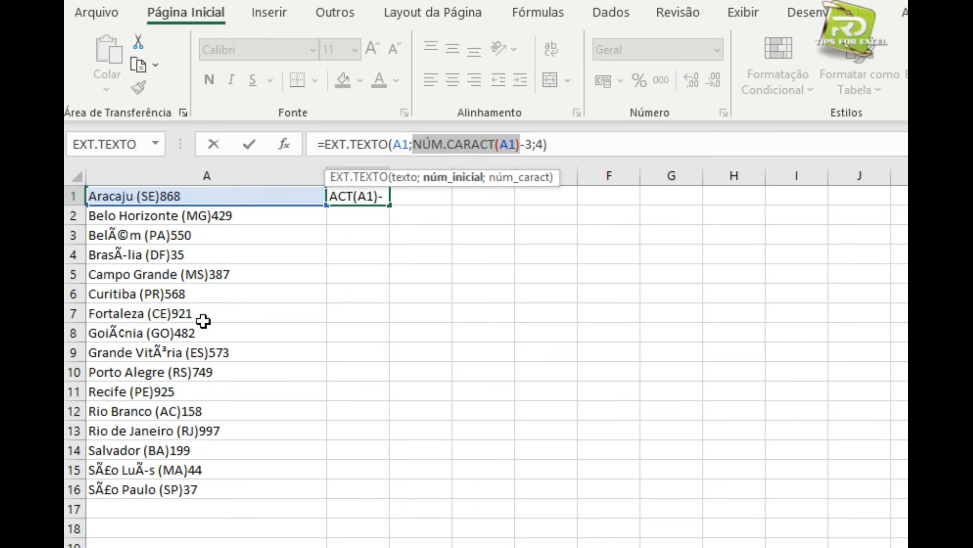
pyautogui.press('Escape')
# Step: Enter =NÚM.CARACT(A1) in D1 to count the characters of A1, and compare it with the B1 formula
pyautogui.click(471, 196)
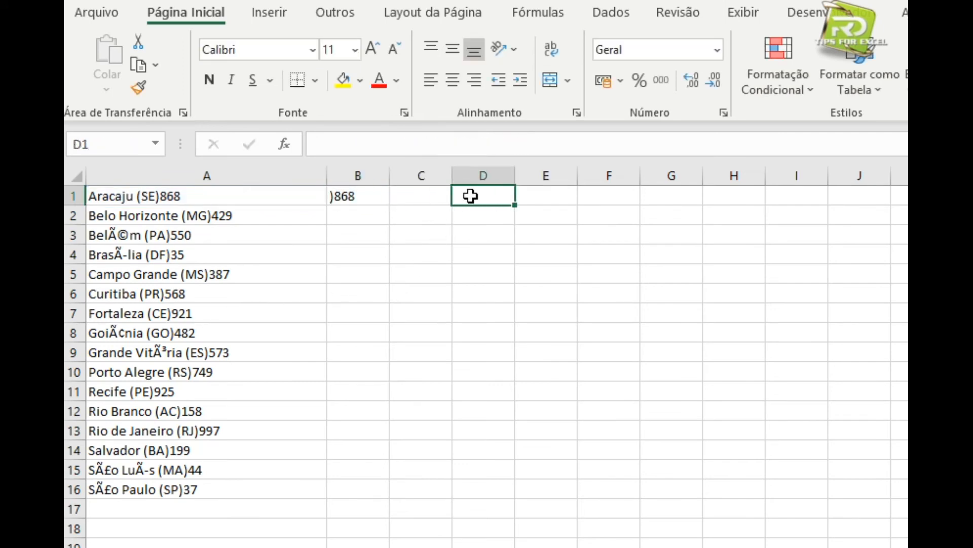
pyautogui.write('=nú')
pyautogui.press('Tab')
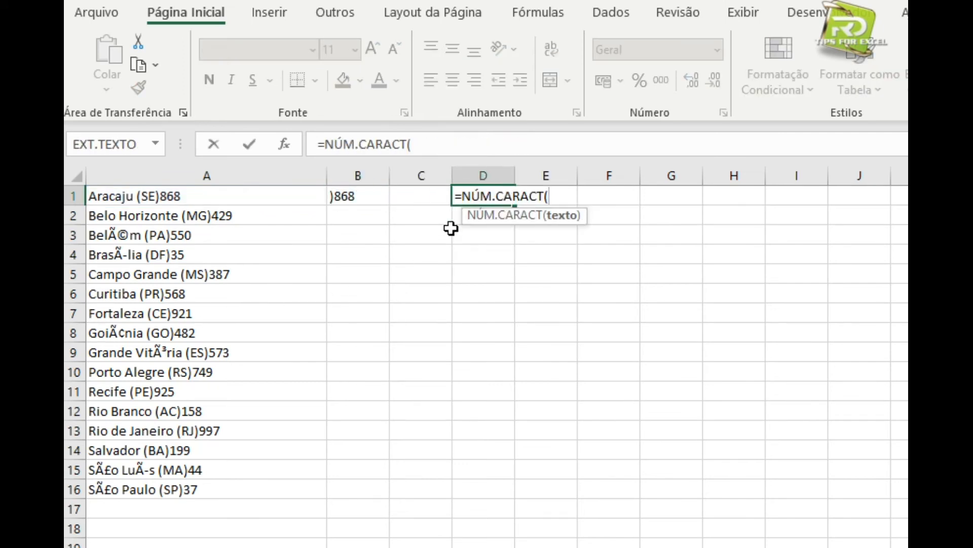
pyautogui.click(226, 198)
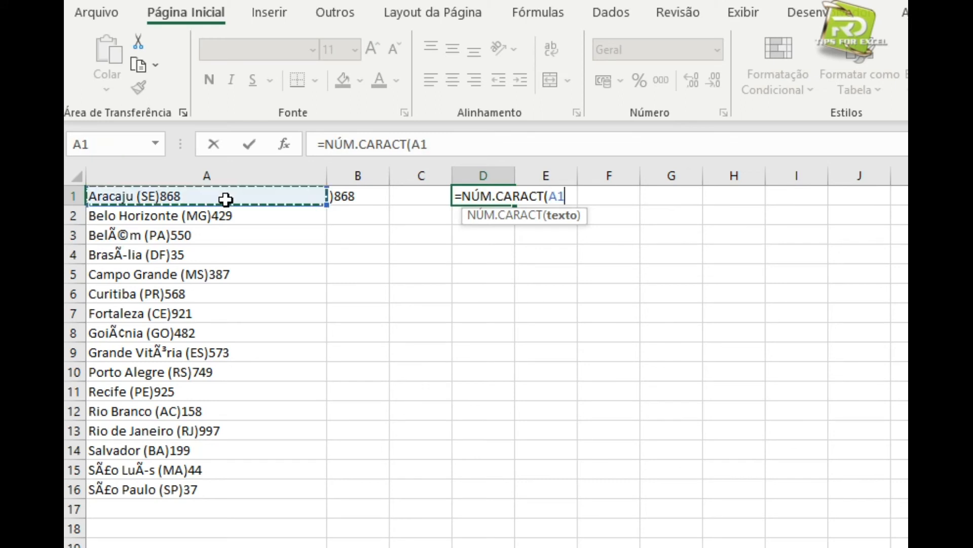
pyautogui.press('Return')
pyautogui.press('Up')
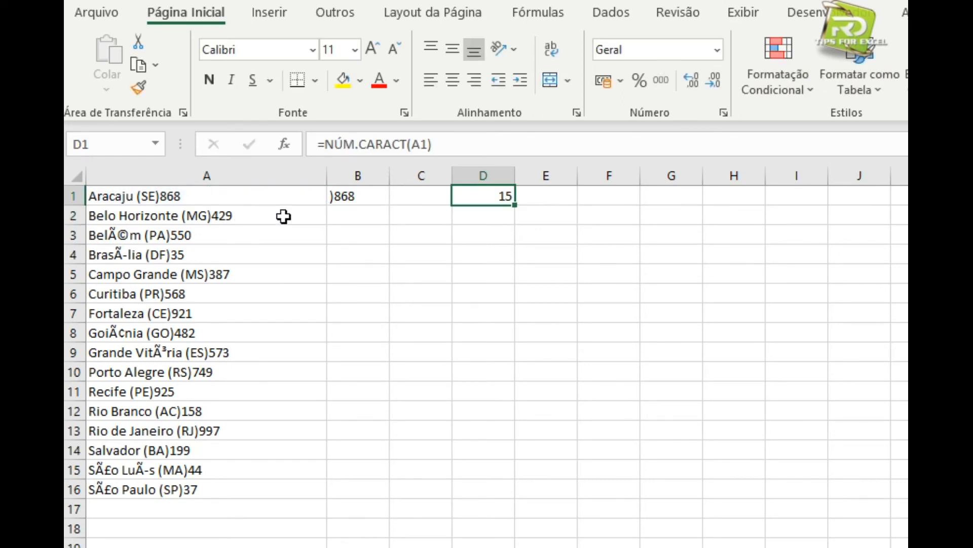
pyautogui.click(337, 196)
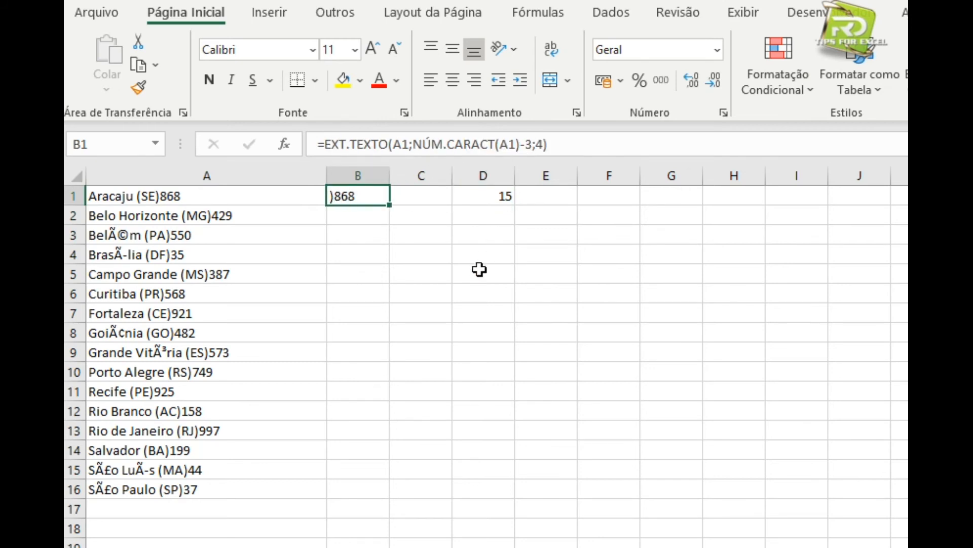
# Step: Clear the character count from D1, review the texts in A1:A16, and clear the EXT.TEXTO formula from B1
pyautogui.click(487, 198)
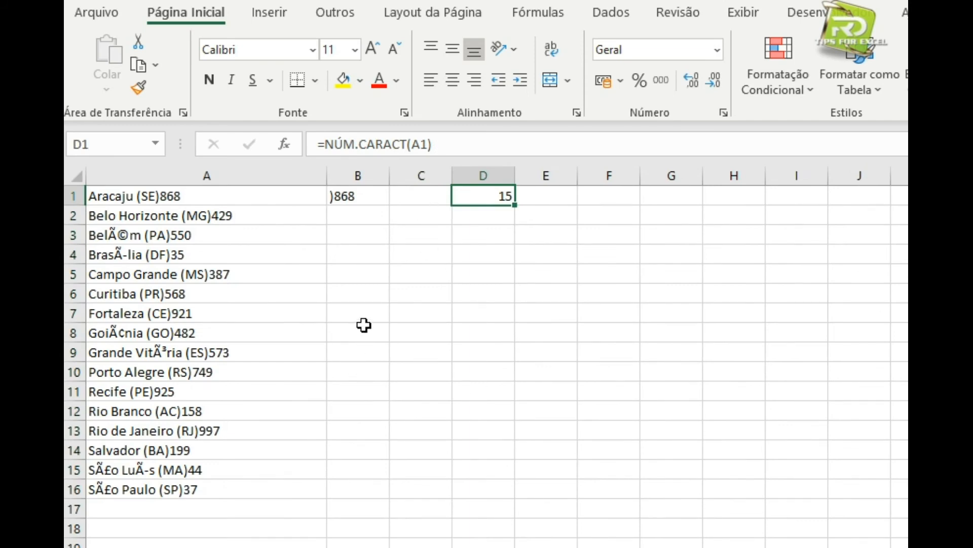
pyautogui.press('Delete')
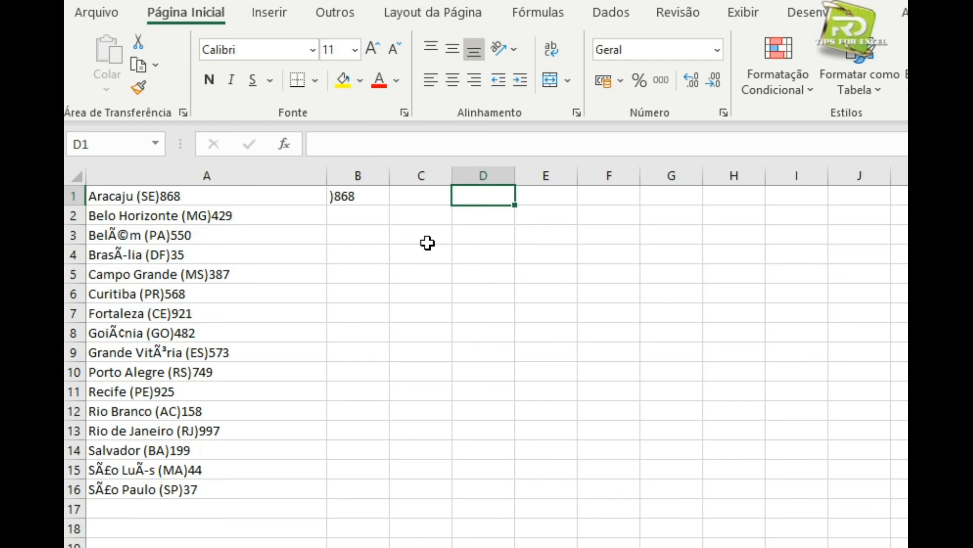
pyautogui.moveTo(209, 198); pyautogui.dragTo(200, 491)
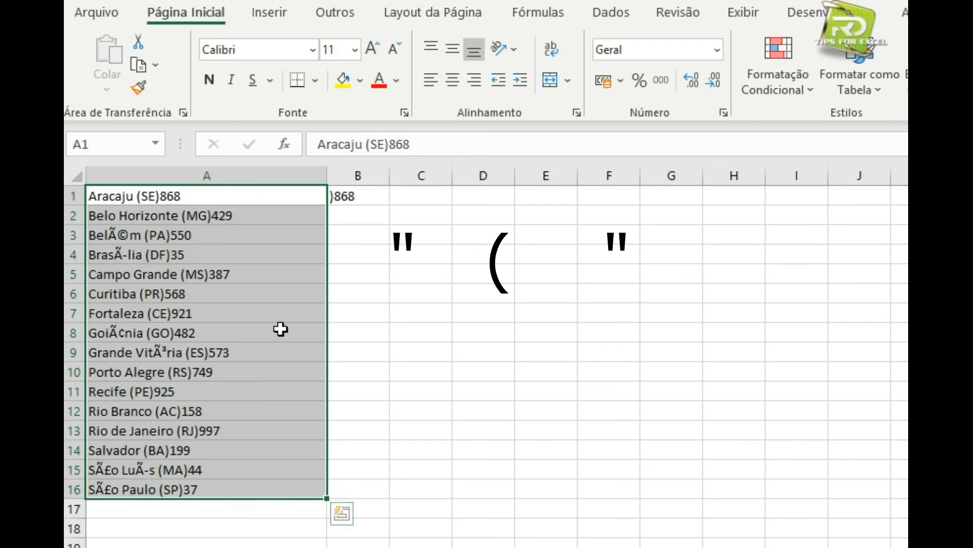
pyautogui.click(168, 202)
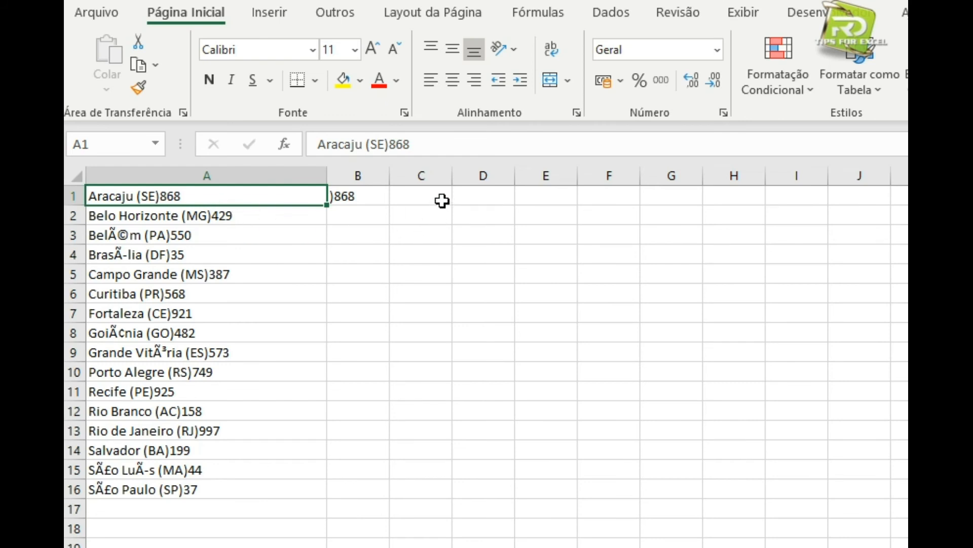
pyautogui.click(376, 196)
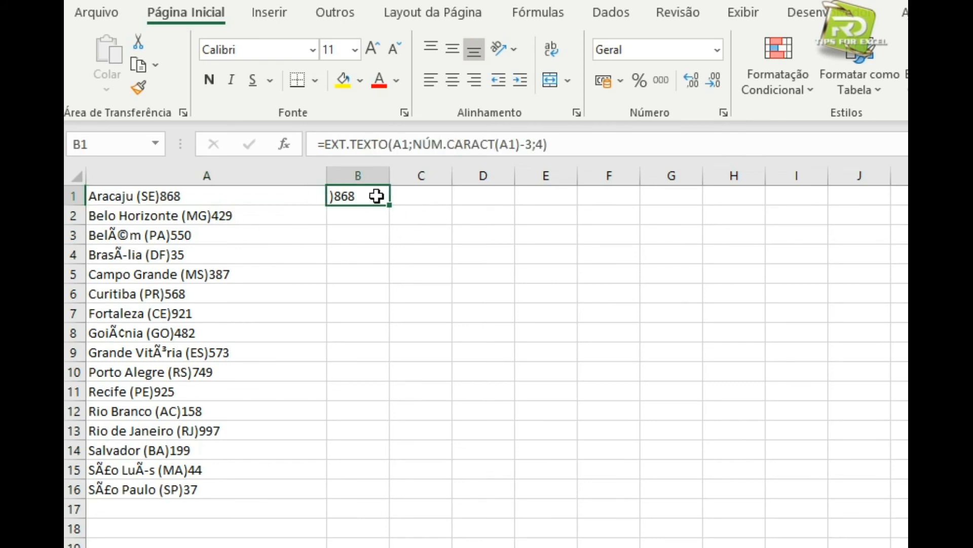
pyautogui.press('Delete')
pyautogui.press('Return')
# Step: Enter =LOCALIZAR("(";A1) in B1 to find the opening parenthesis, and fill the formula down to B16
pyautogui.click(376, 196)
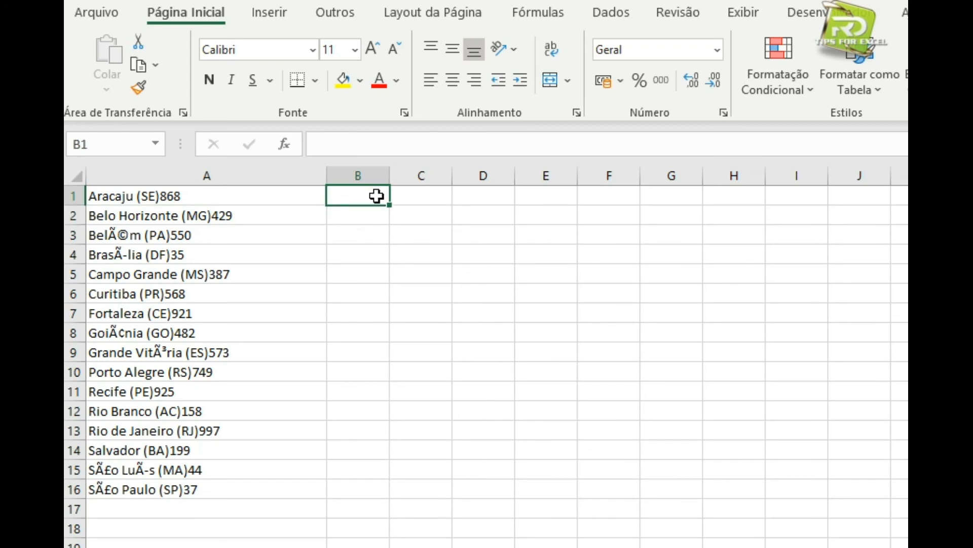
pyautogui.write('=lo')
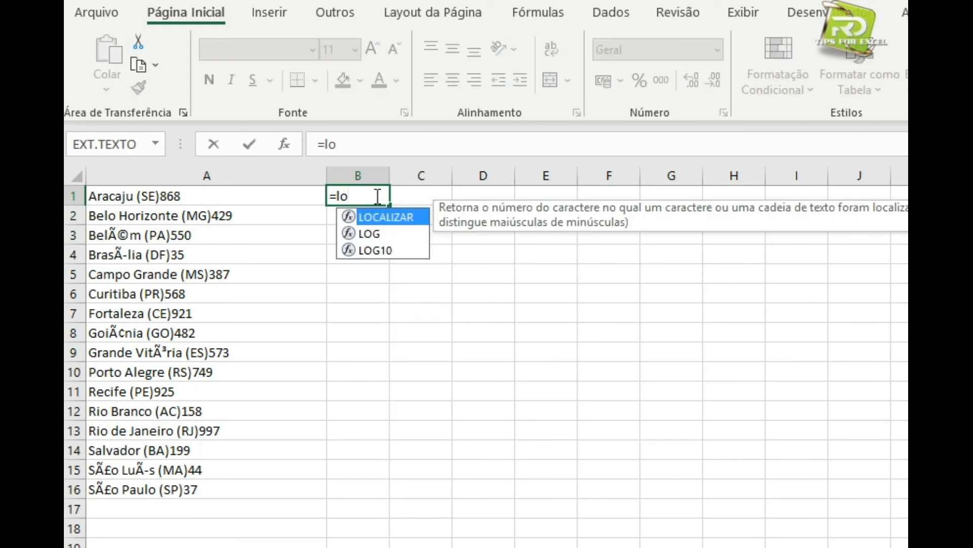
pyautogui.press('Tab')
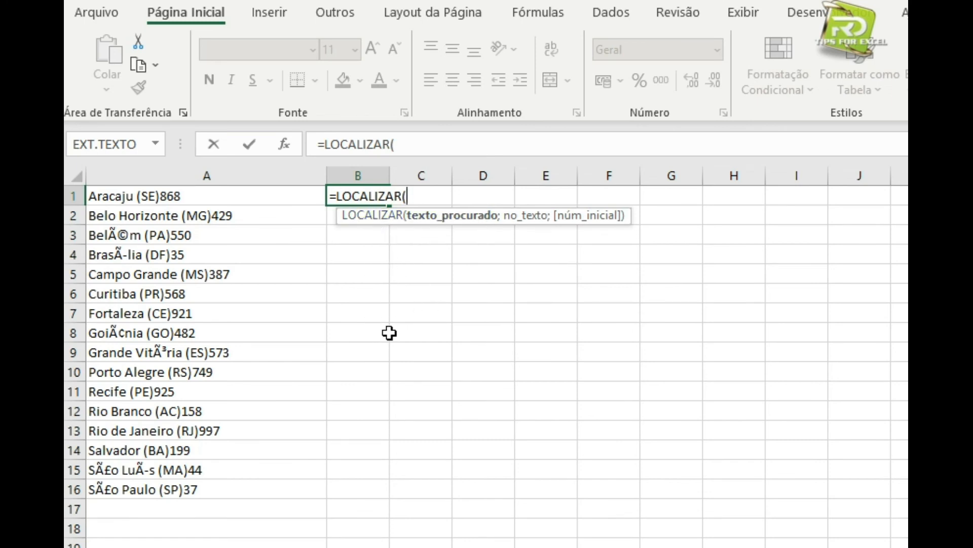
pyautogui.write('"("')
pyautogui.write(';')
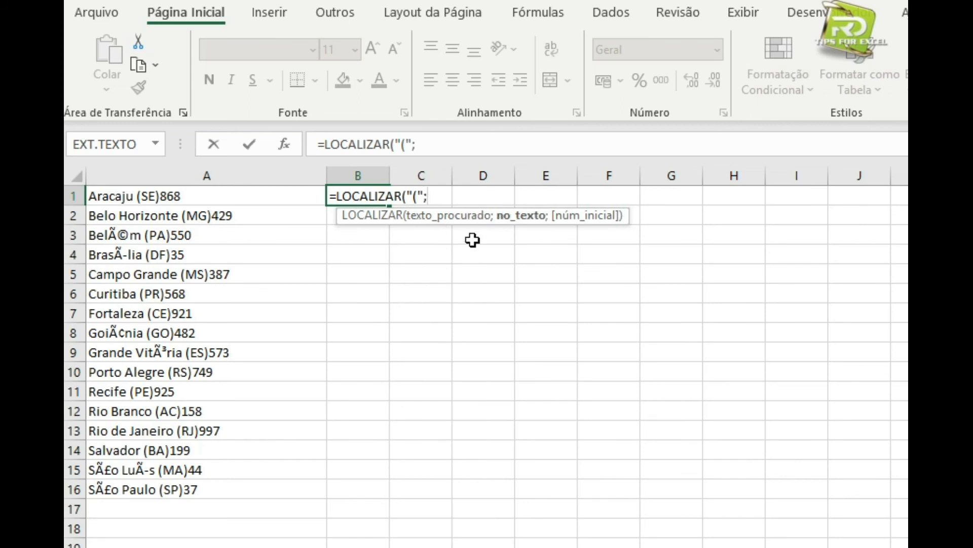
pyautogui.click(198, 198)
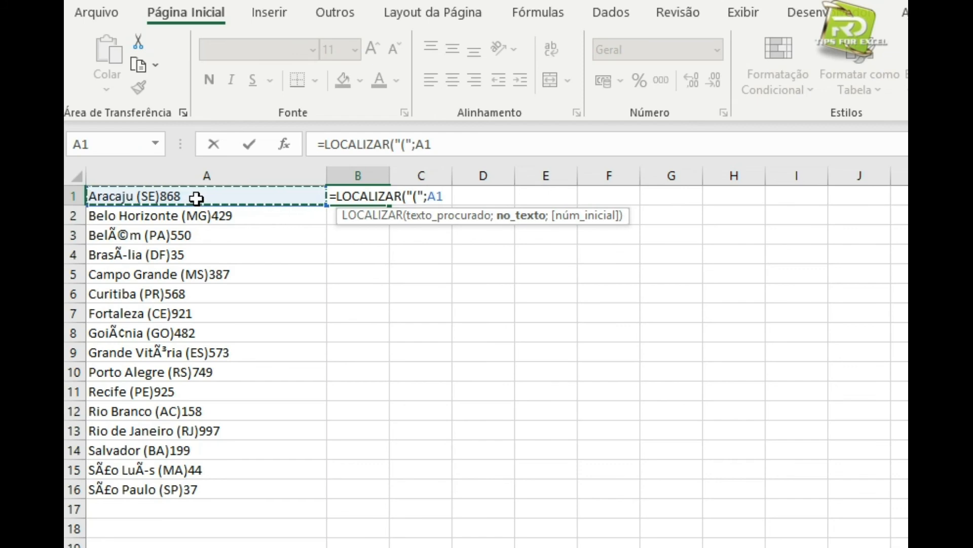
pyautogui.write(')')
pyautogui.press('Return')
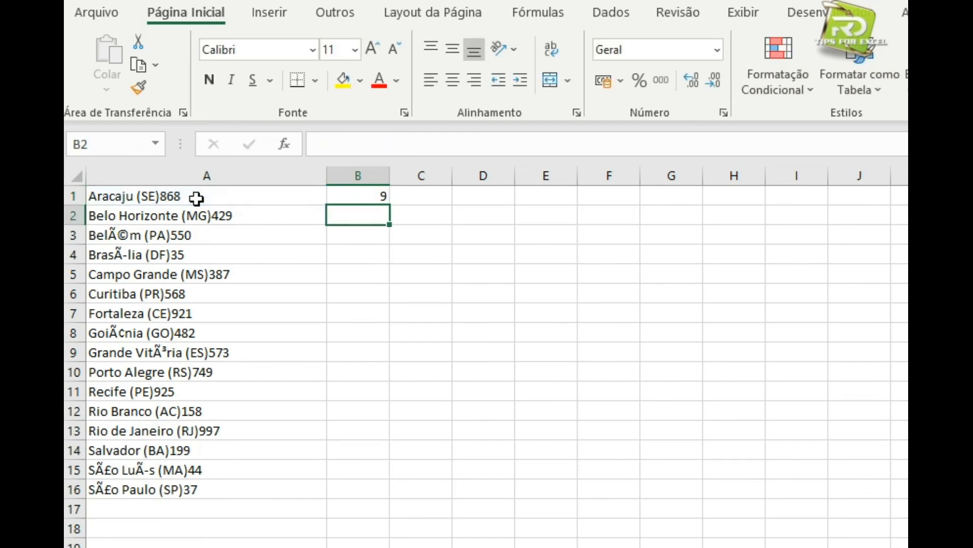
pyautogui.click(356, 196)
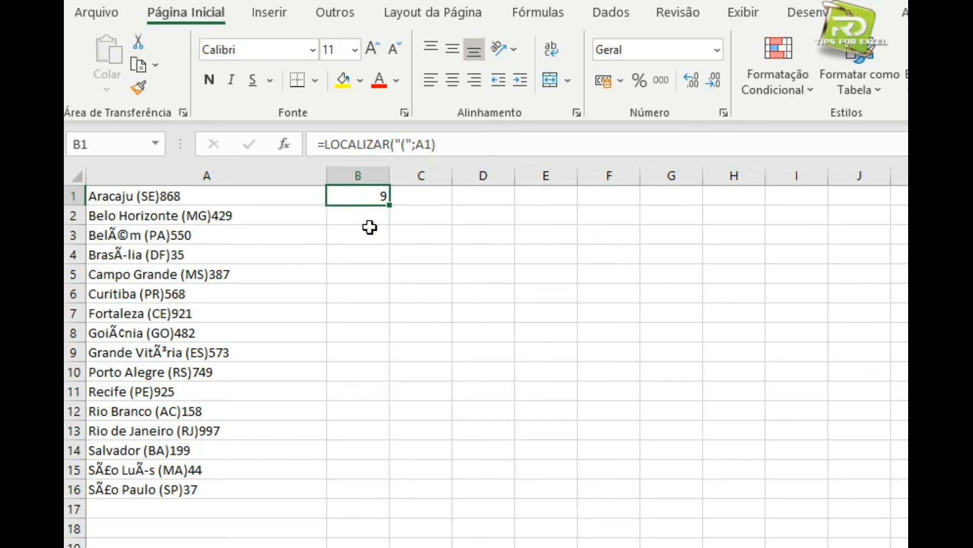
pyautogui.moveTo(389, 207); pyautogui.dragTo(388, 496)
# Step: Enter =EXT.TEXTO(A1;B1;4) in D1 to extract the state code using B1 as the start position, and fill it down to D16
pyautogui.click(465, 197)
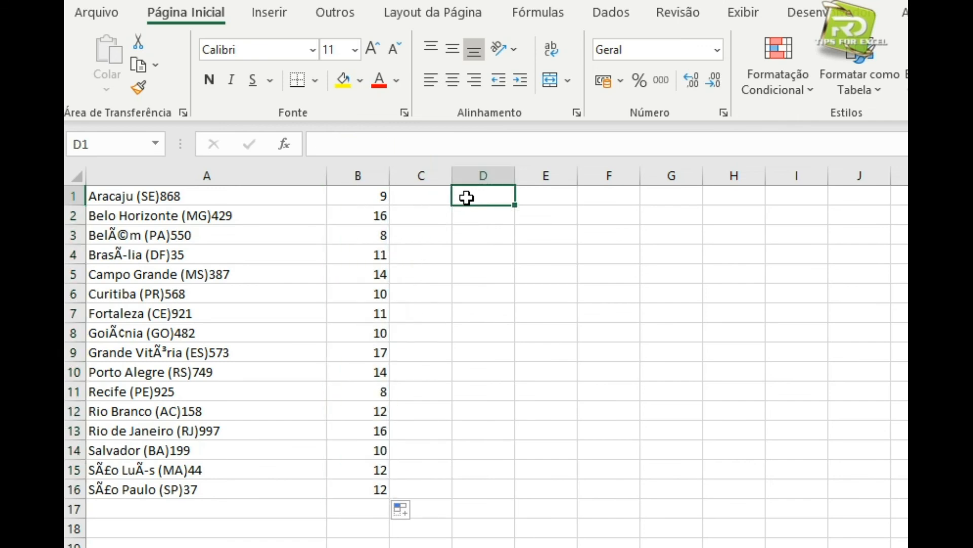
pyautogui.write('=ext')
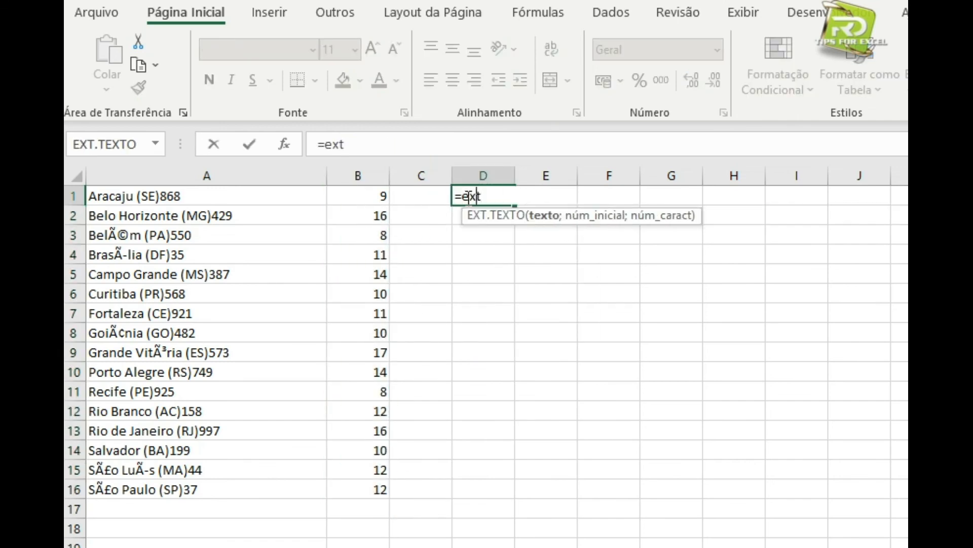
pyautogui.press('Tab')
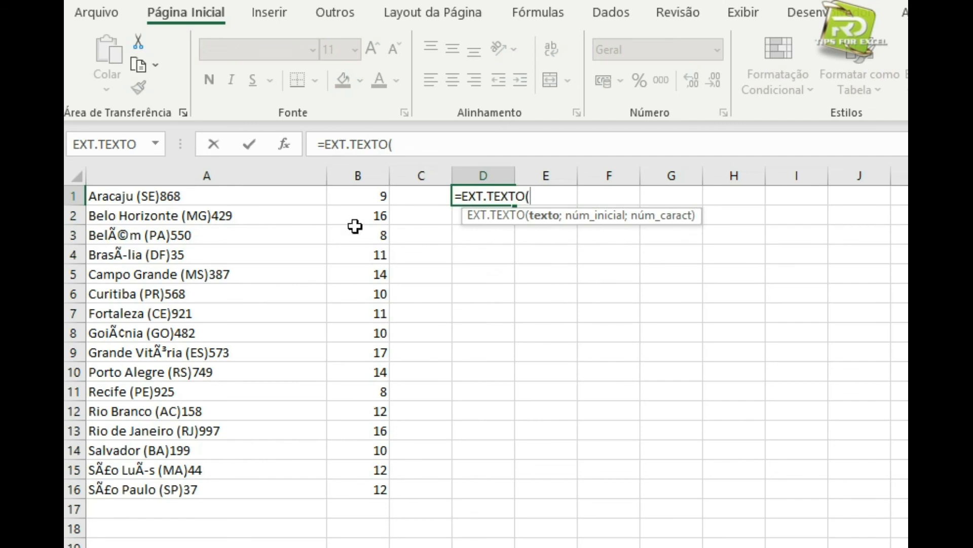
pyautogui.click(232, 200)
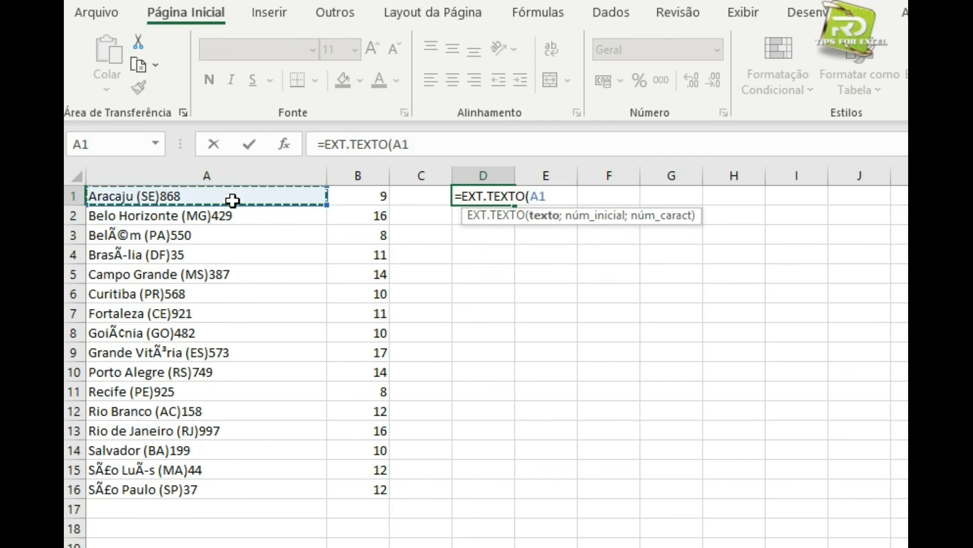
pyautogui.write(';')
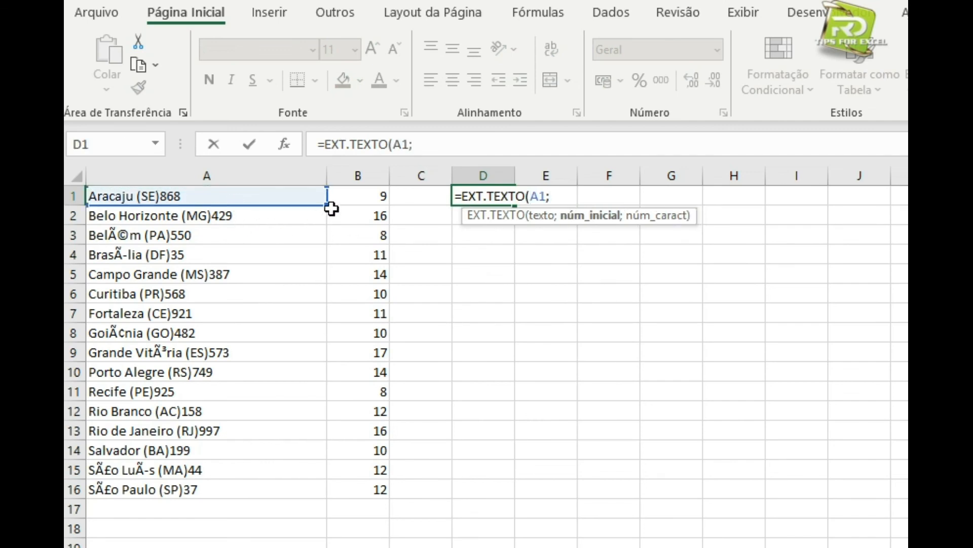
pyautogui.click(362, 195)
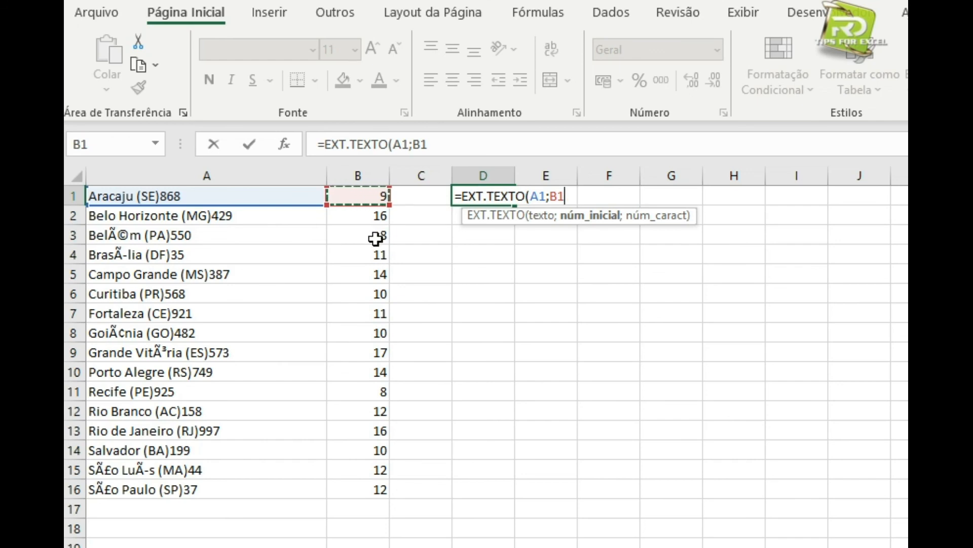
pyautogui.write(';4')
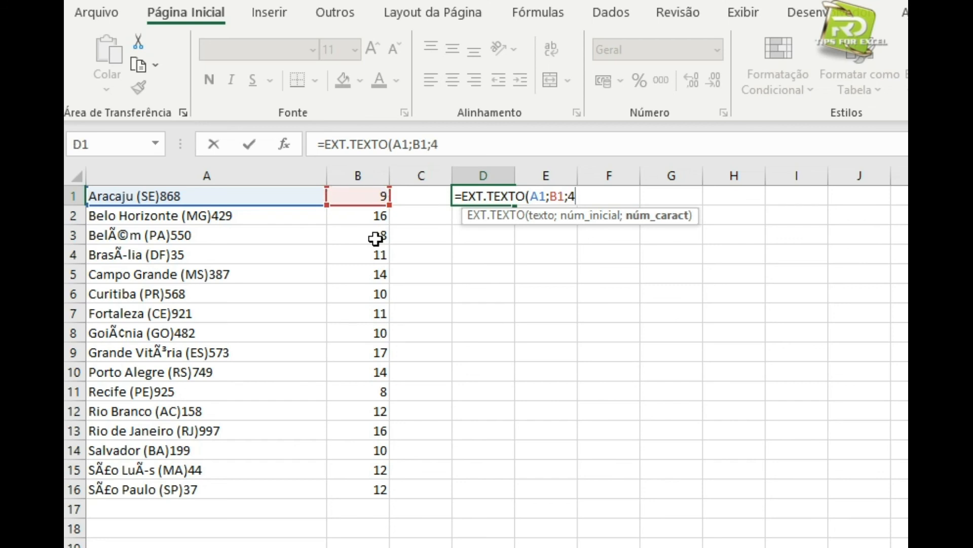
pyautogui.write(')')
pyautogui.press('Return')
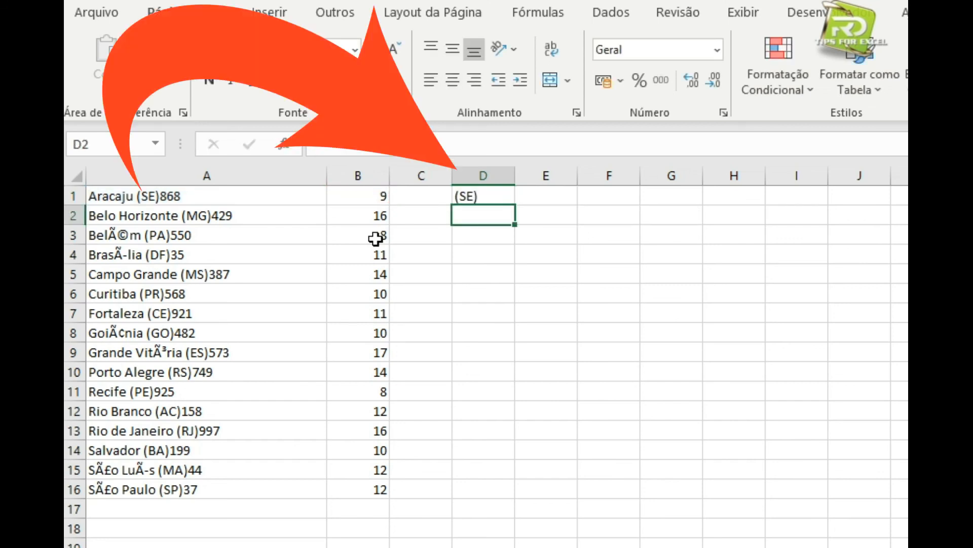
pyautogui.click(502, 195)
pyautogui.moveTo(513, 203); pyautogui.dragTo(507, 495)
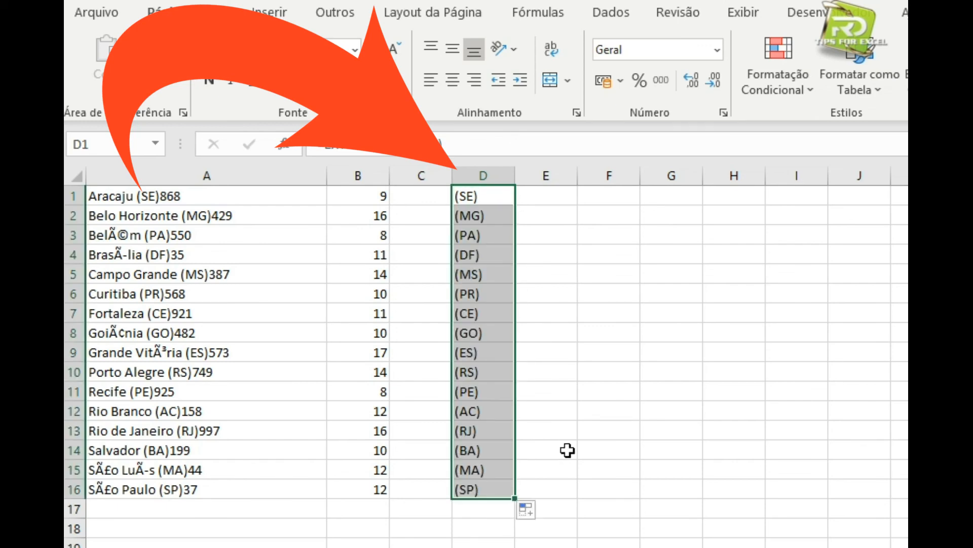
pyautogui.click(482, 193)
pyautogui.press('Left')
pyautogui.press('Left')
pyautogui.click(454, 201)
pyautogui.click(388, 199)
# Step: Enter =EXT.TEXTO(A1;LOCALIZAR("(";A1);4) in E1 to extract the state code without the helper column, and fill it down to E16
pyautogui.click(531, 202)
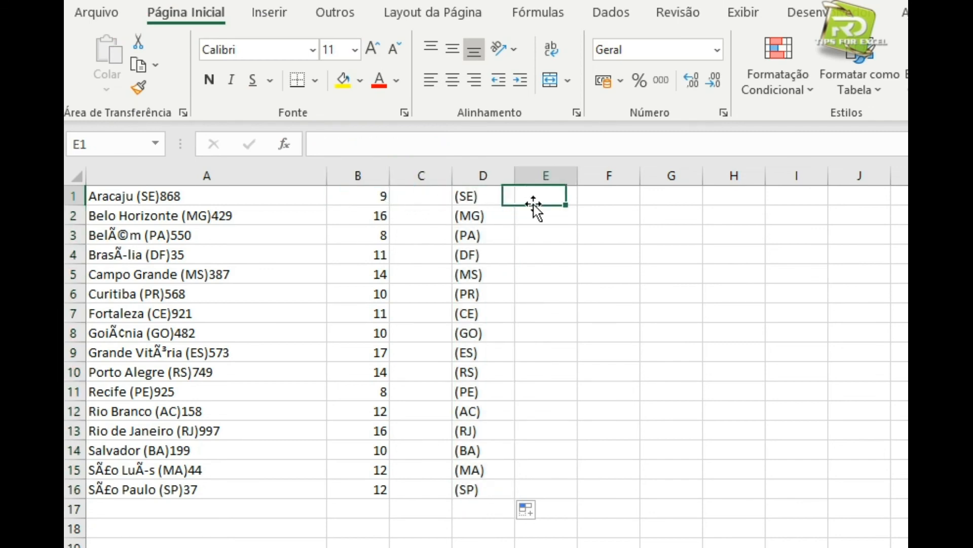
pyautogui.write('=')
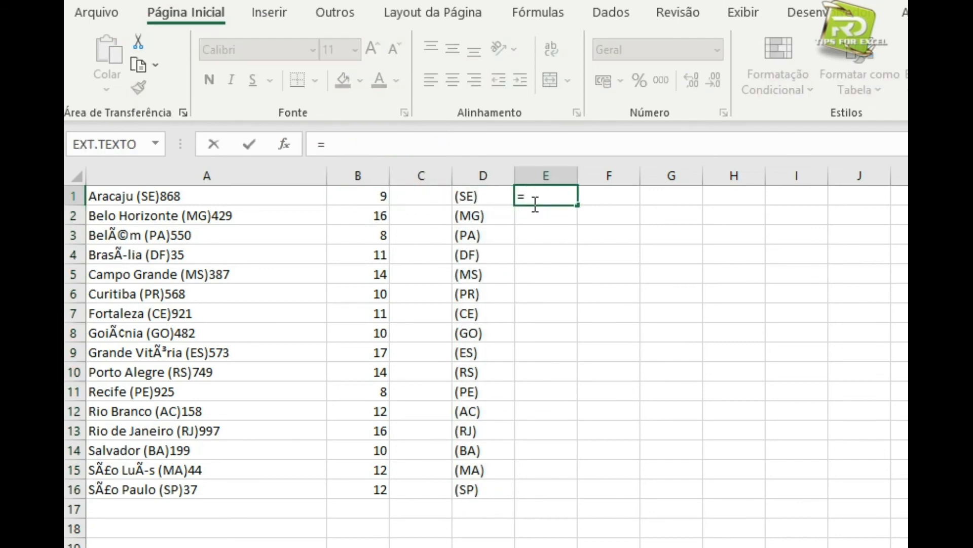
pyautogui.write('ext')
pyautogui.press('Tab')
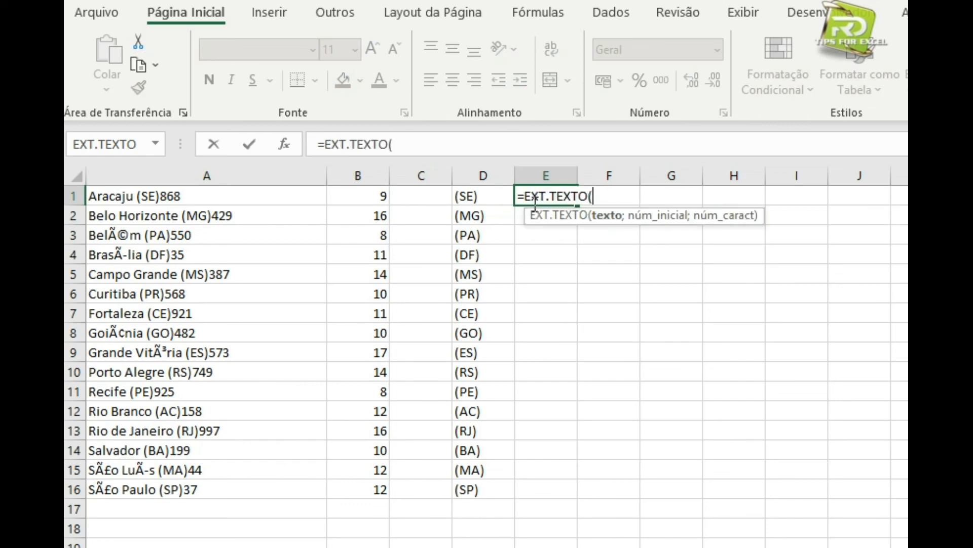
pyautogui.click(189, 193)
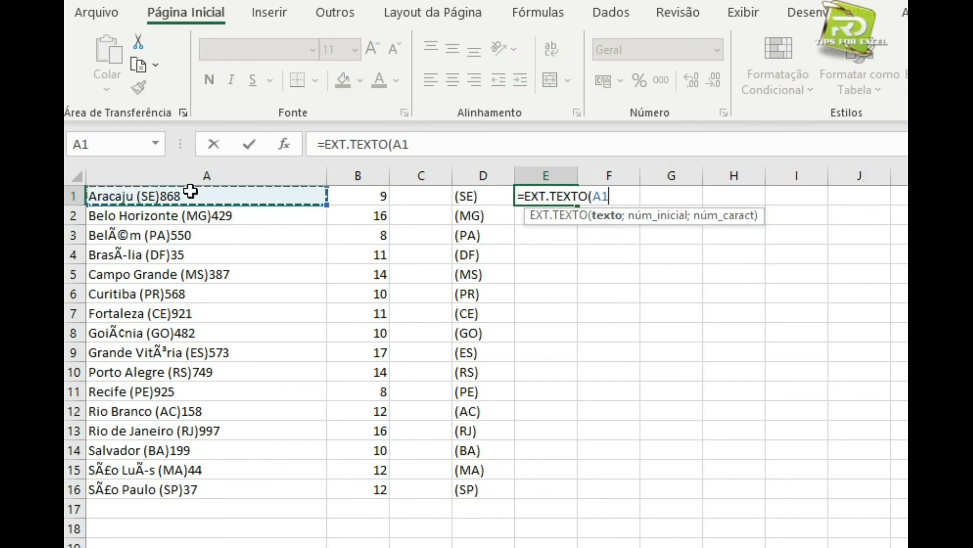
pyautogui.write(';')
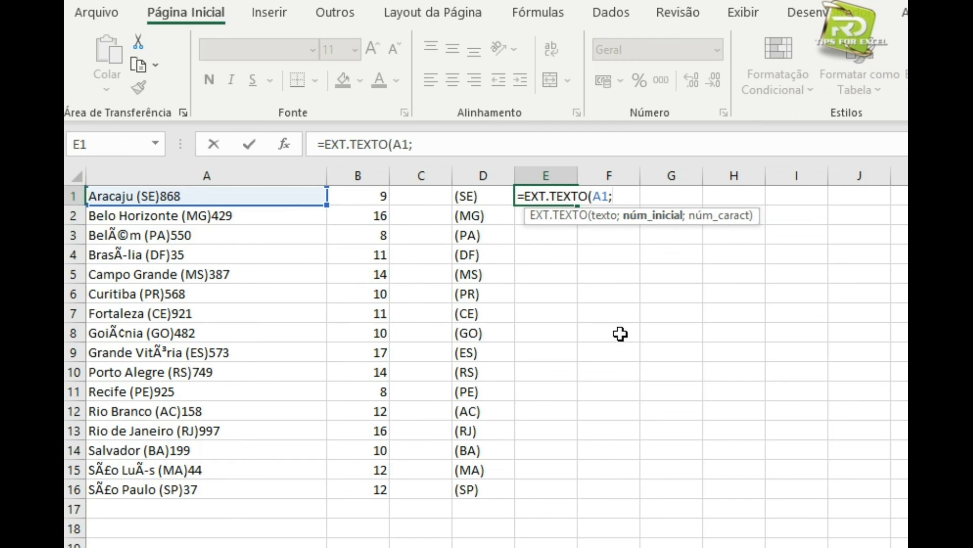
pyautogui.write('lo')
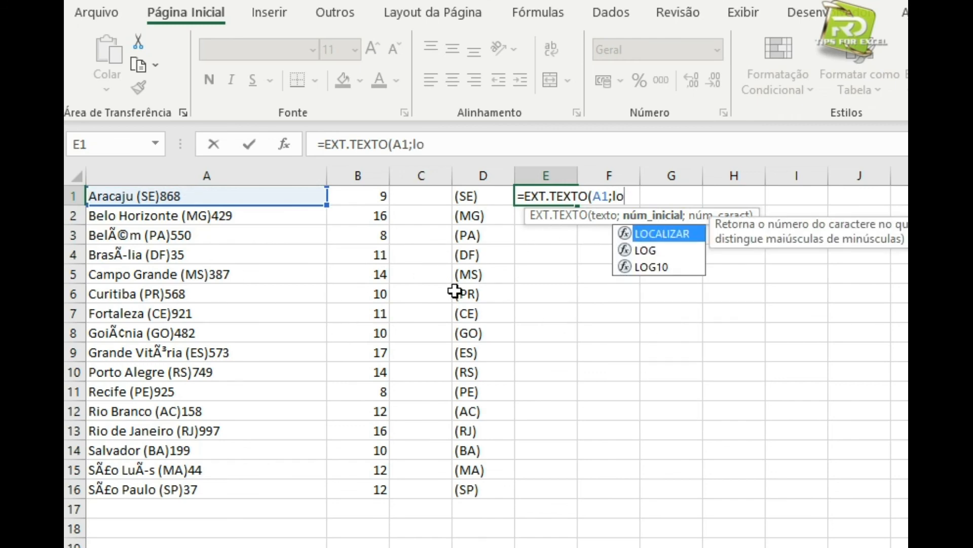
pyautogui.press('Tab')
pyautogui.write('"(";')
pyautogui.click(291, 197)
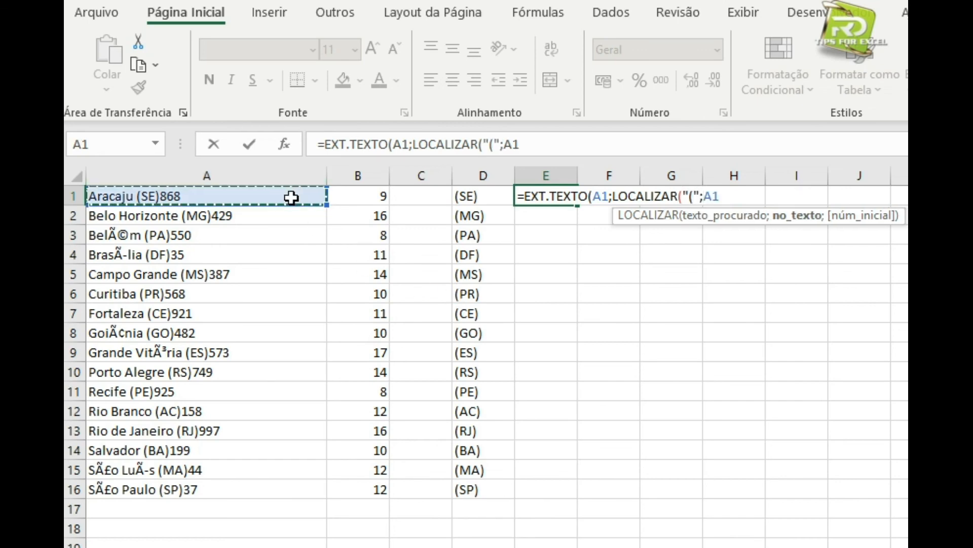
pyautogui.write(');')
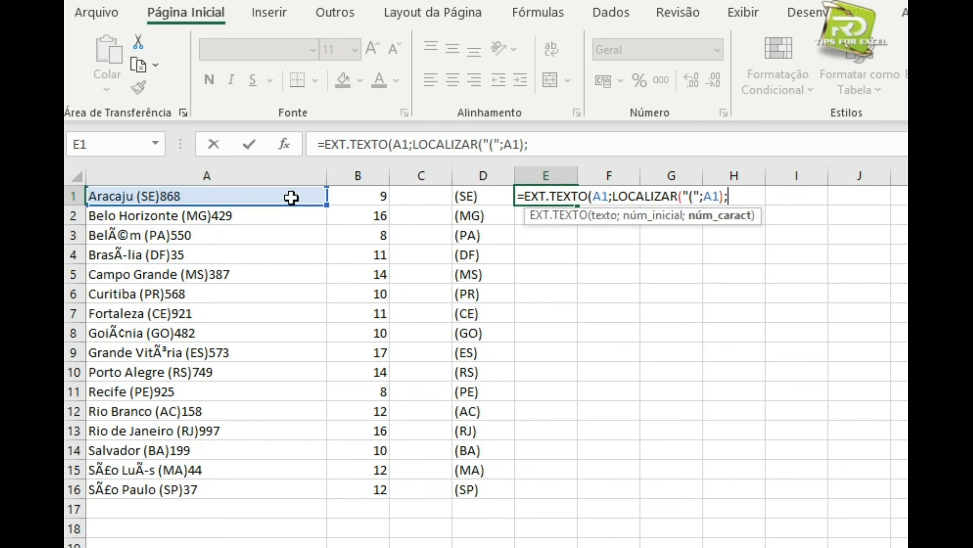
pyautogui.write('4)')
pyautogui.press('Return')
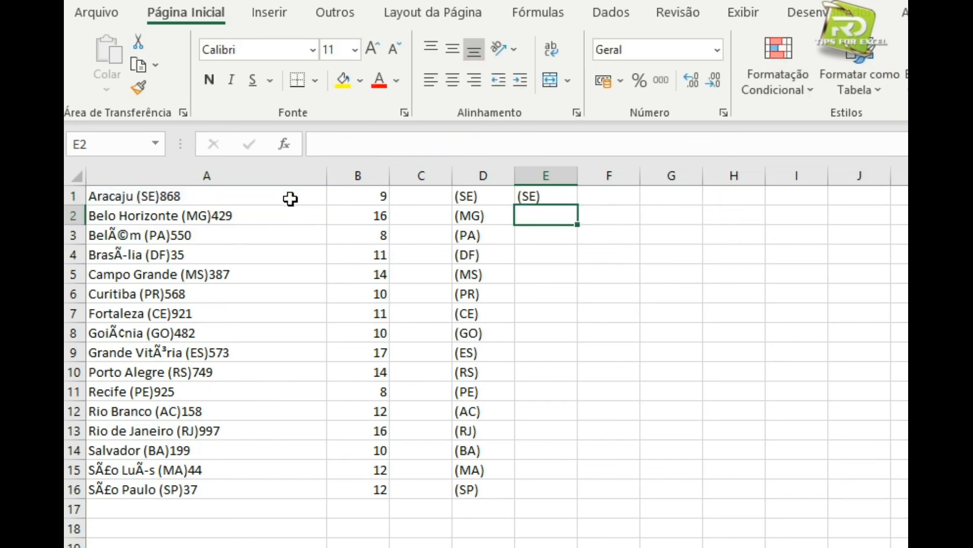
pyautogui.click(561, 194)
pyautogui.moveTo(577, 205); pyautogui.dragTo(548, 491)
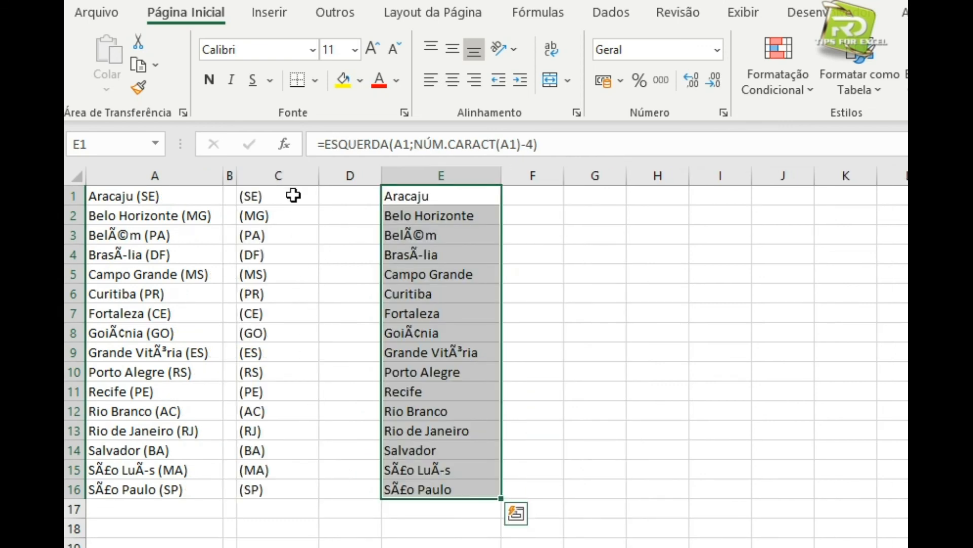
# Step: Select the city names extracted with ESQUERDA and NÚM.CARACT in E1:E16 of the earlier example to review them
pyautogui.moveTo(454, 197); pyautogui.dragTo(439, 492)
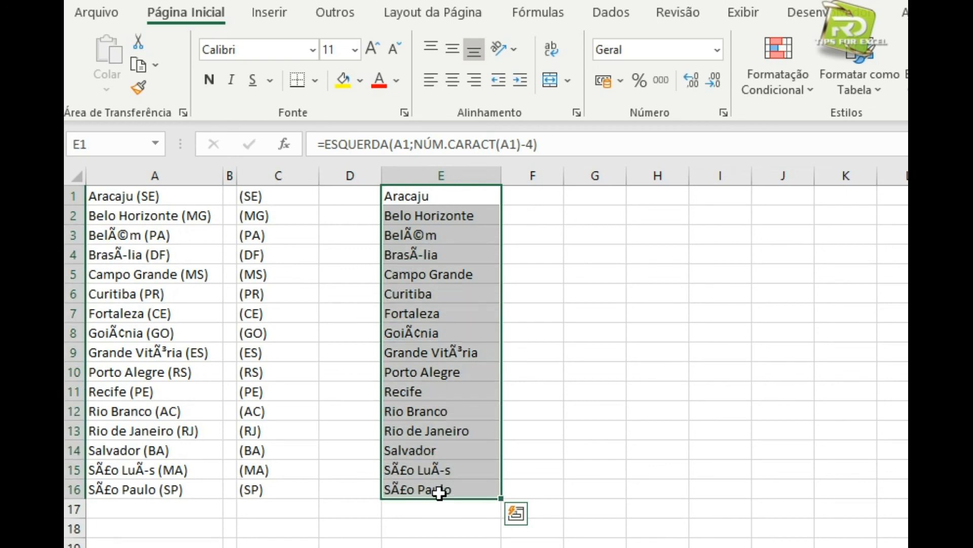